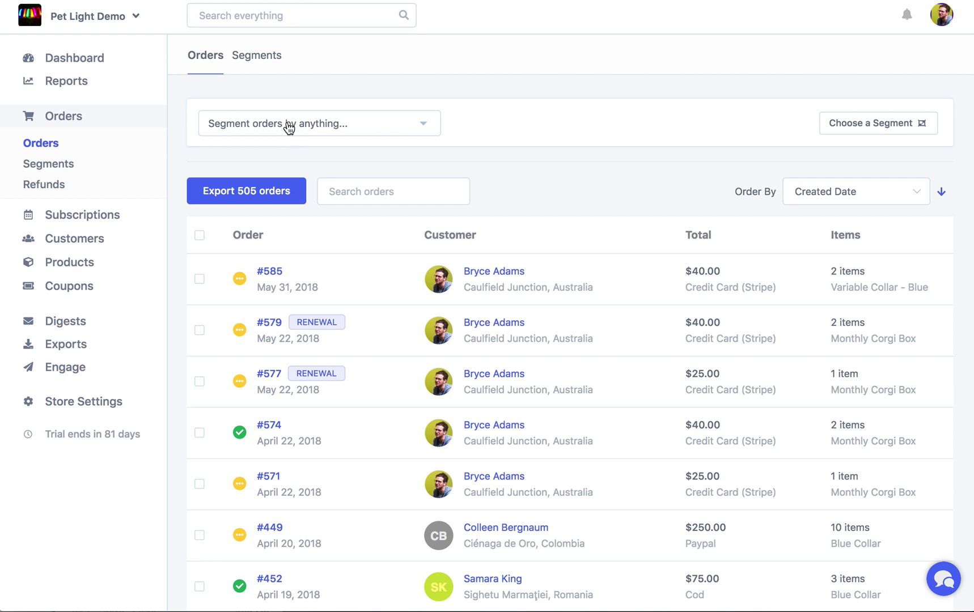
# - Add an Order Status filter that includes only Completed orders
pyautogui.click(281, 128)
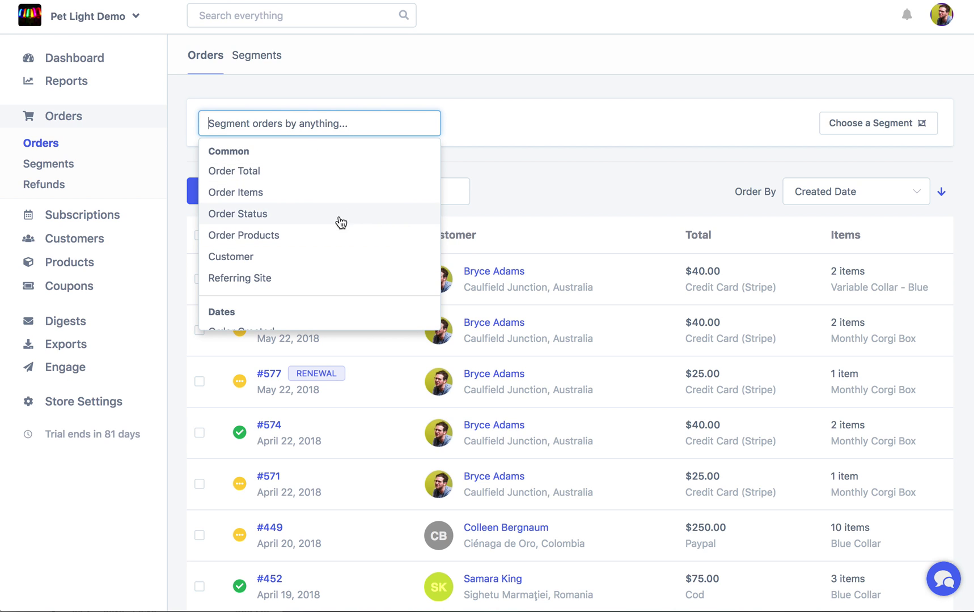
pyautogui.click(323, 220)
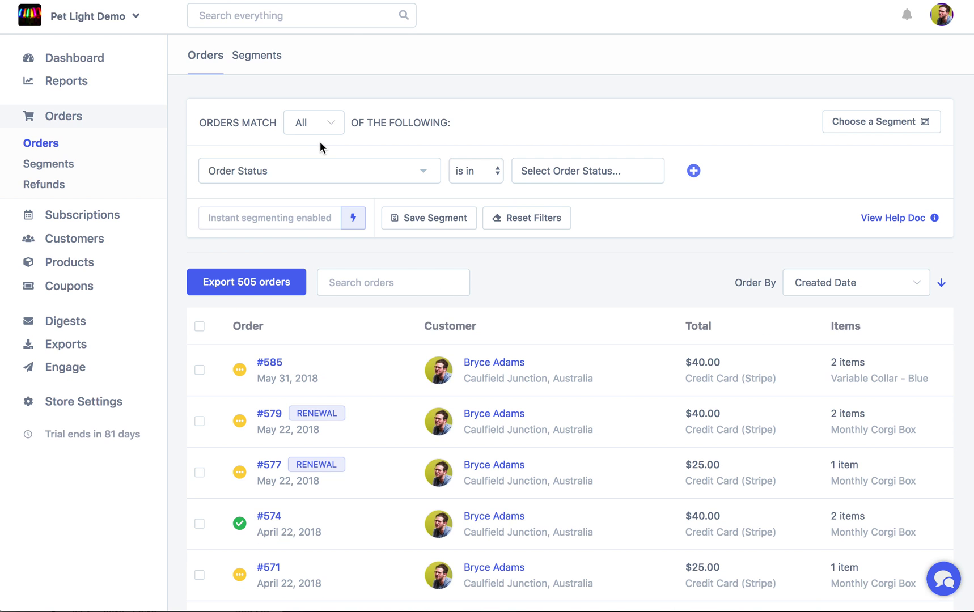
pyautogui.click(549, 176)
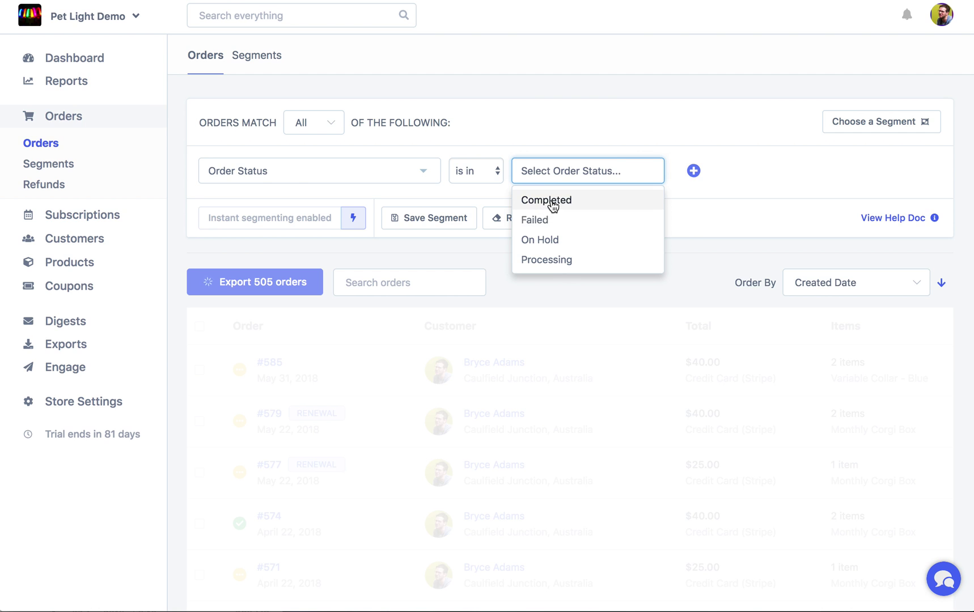
pyautogui.click(549, 201)
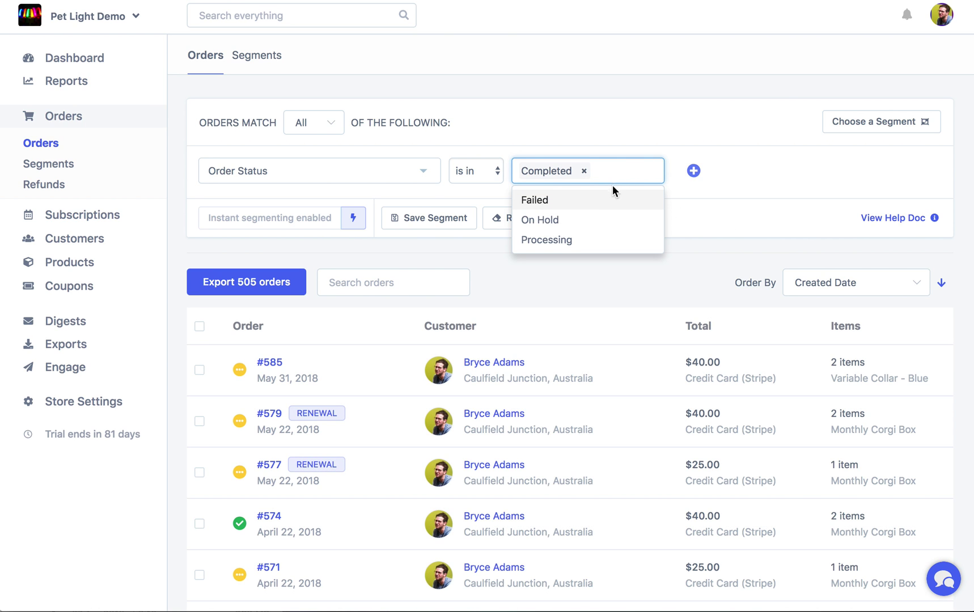
pyautogui.click(502, 133)
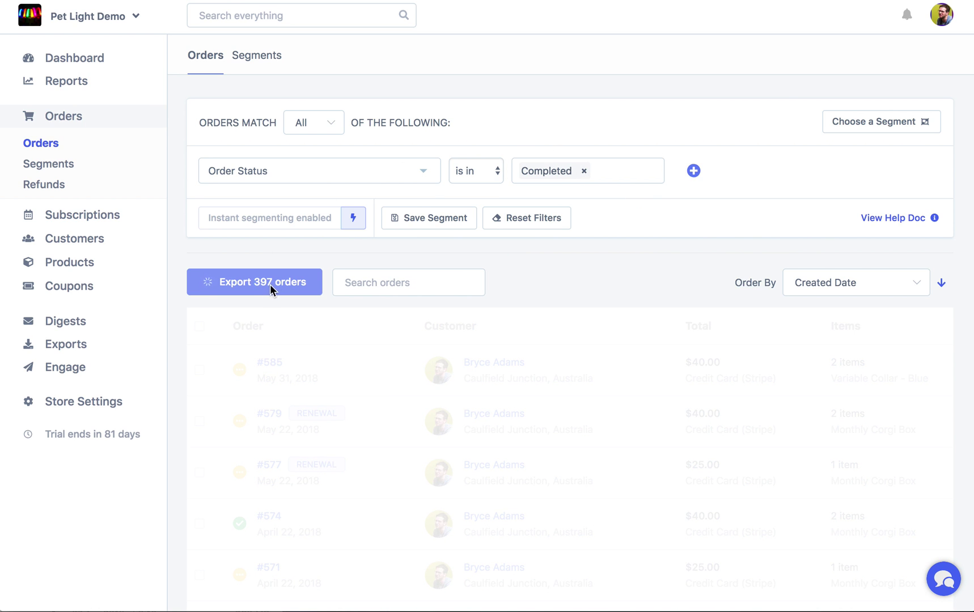
# - Add an Order Total filter in between 100 and 150
pyautogui.click(694, 170)
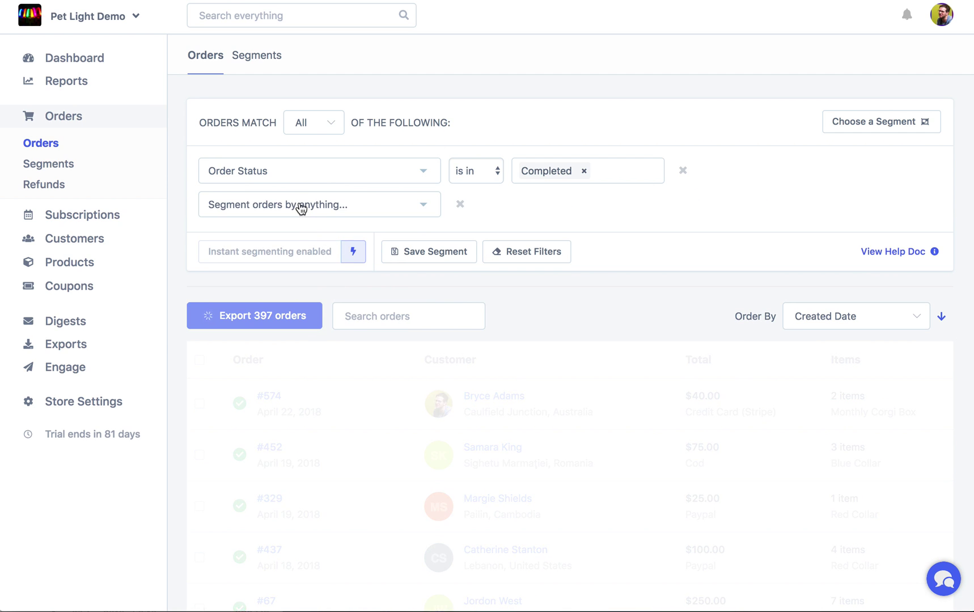
pyautogui.click(301, 209)
pyautogui.press('Return')
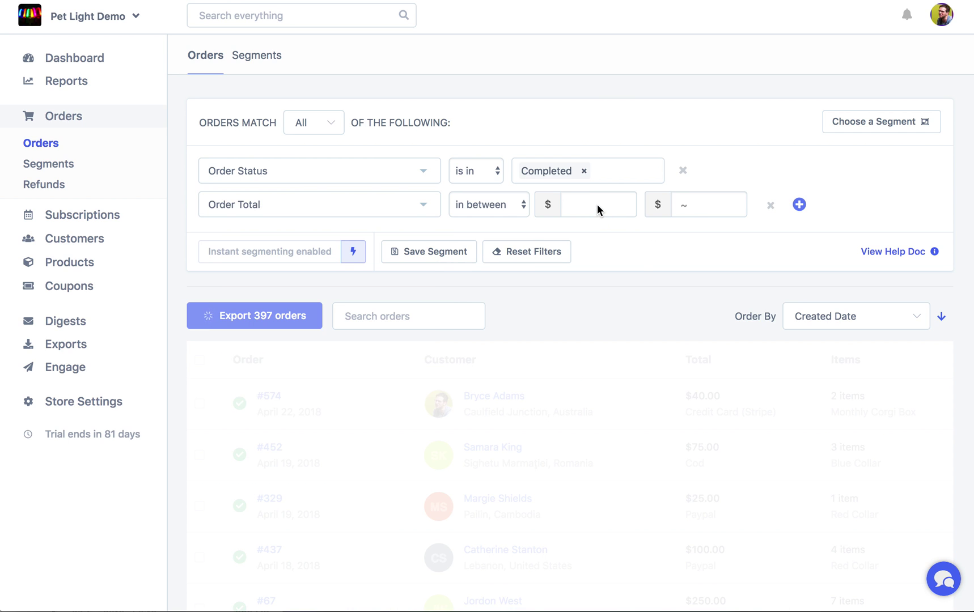
pyautogui.click(598, 206)
pyautogui.write('100')
pyautogui.click(709, 205)
pyautogui.write('150')
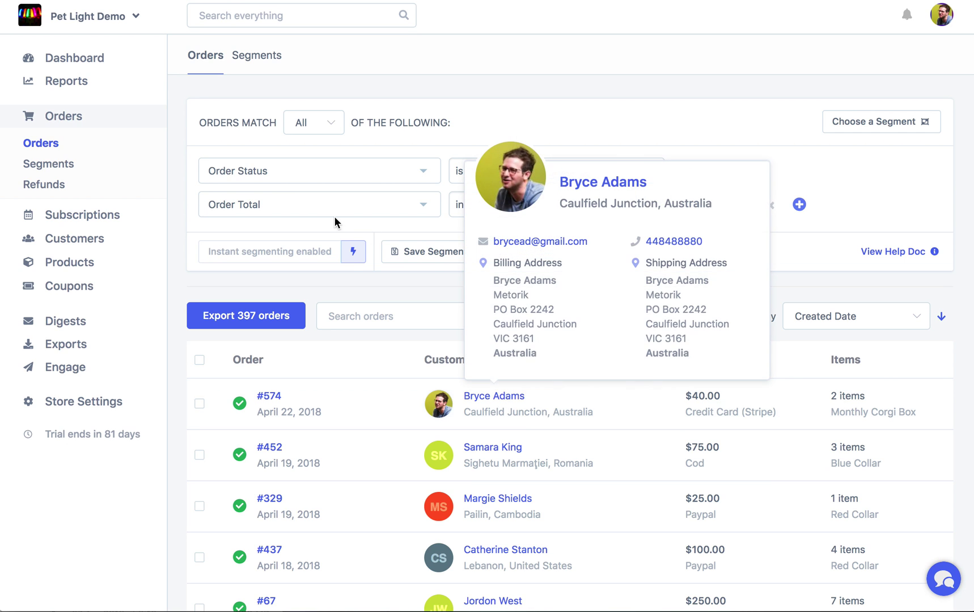
# - Turn off instant segmenting, adjust the minimum total, and segment the orders down to 146
pyautogui.click(357, 256)
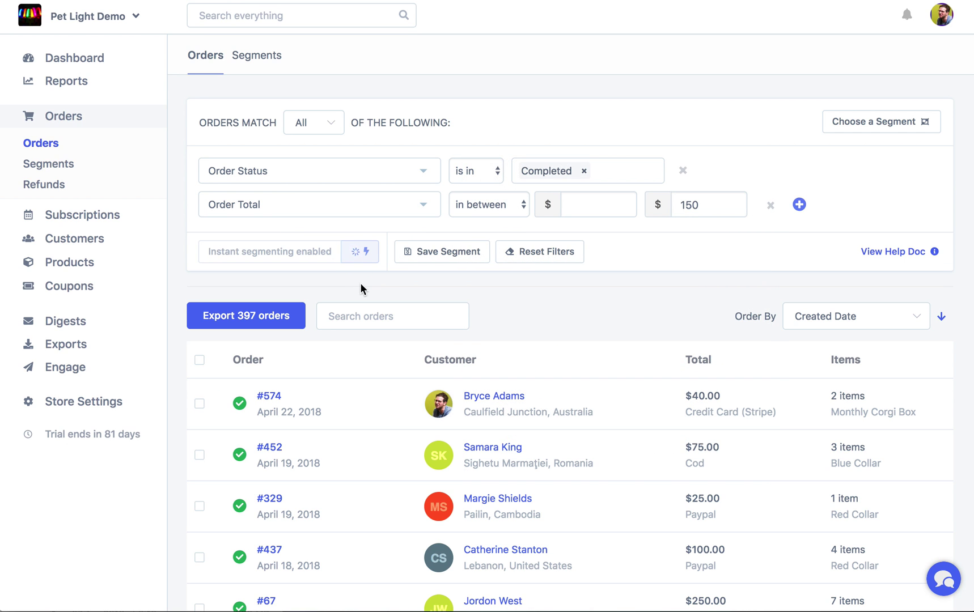
pyautogui.click(585, 205)
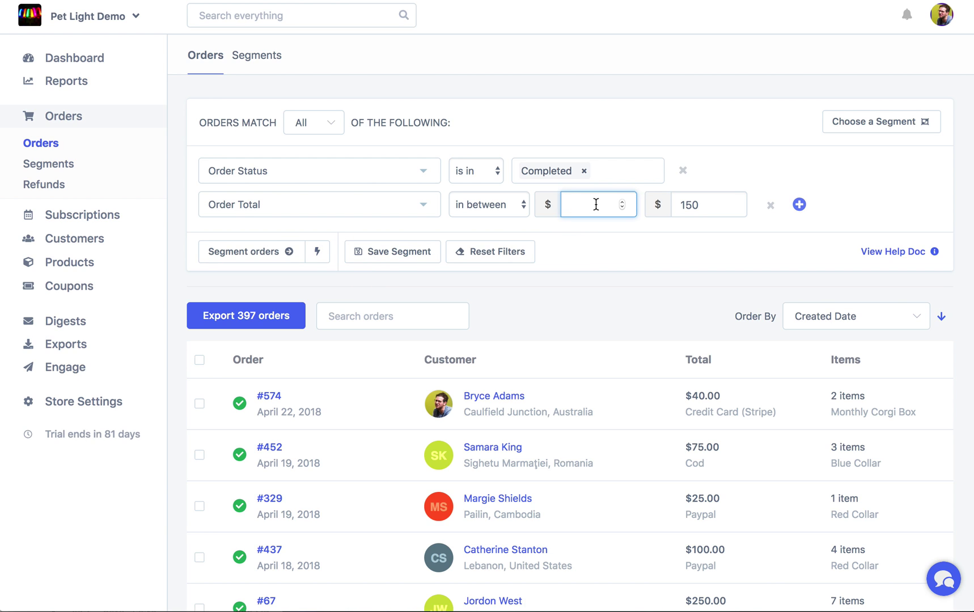
pyautogui.write('100')
pyautogui.click(272, 259)
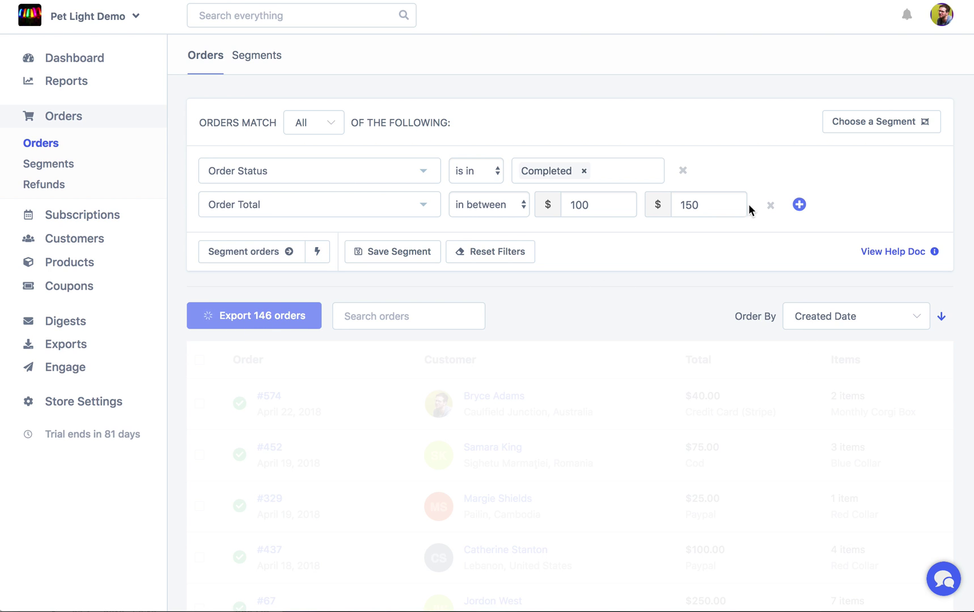
pyautogui.click(902, 122)
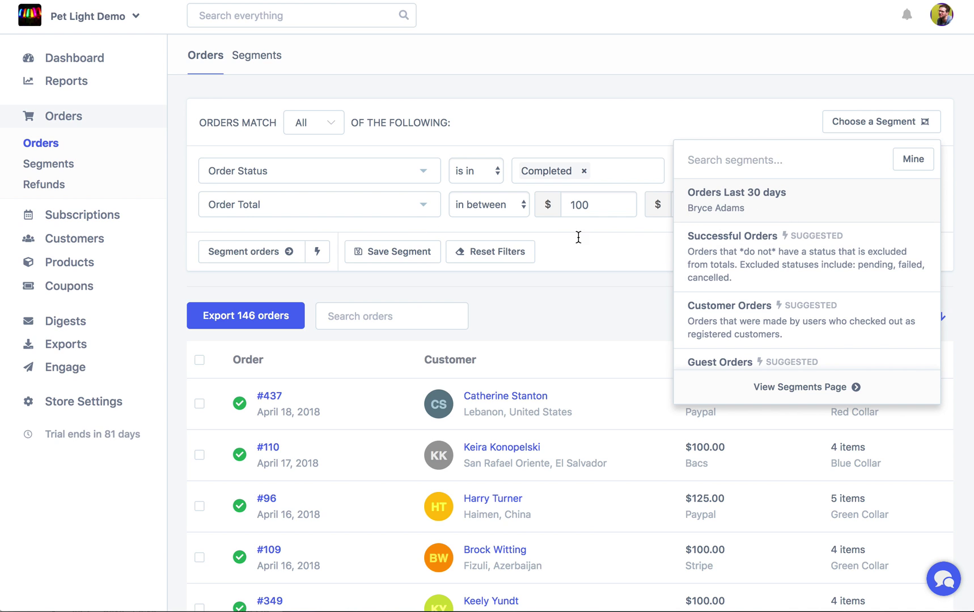
# - Load and apply the saved 'Orders Last 30 days' segment
pyautogui.click(811, 204)
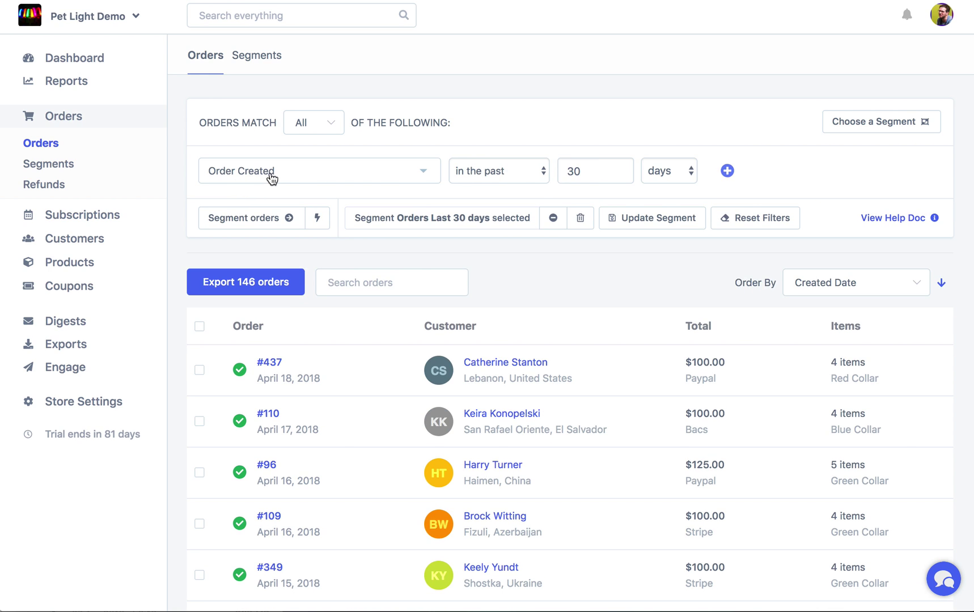
pyautogui.click(317, 218)
pyautogui.click(288, 274)
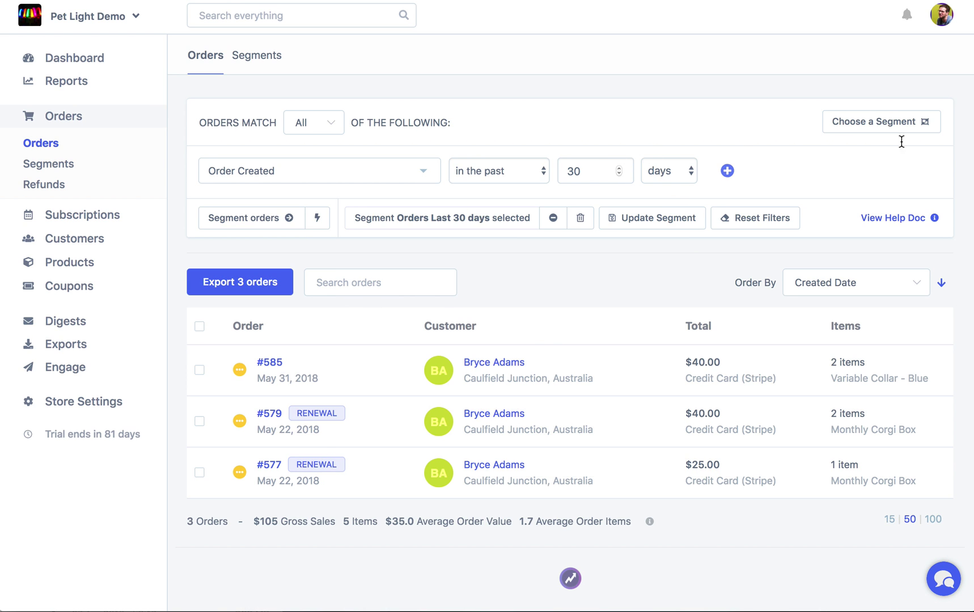
# - Apply the Guest Orders segment and switch instant segmenting back on, leaving 67 orders
pyautogui.click(896, 122)
pyautogui.scroll(-3, 849, 253)
pyautogui.scroll(-3, 794, 252)
pyautogui.scroll(3, 811, 253)
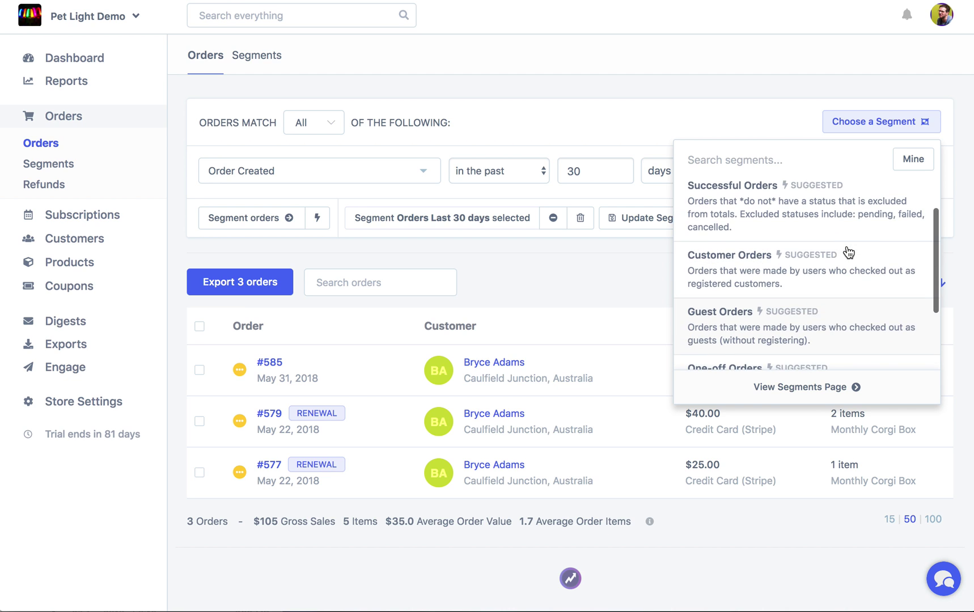
pyautogui.click(770, 341)
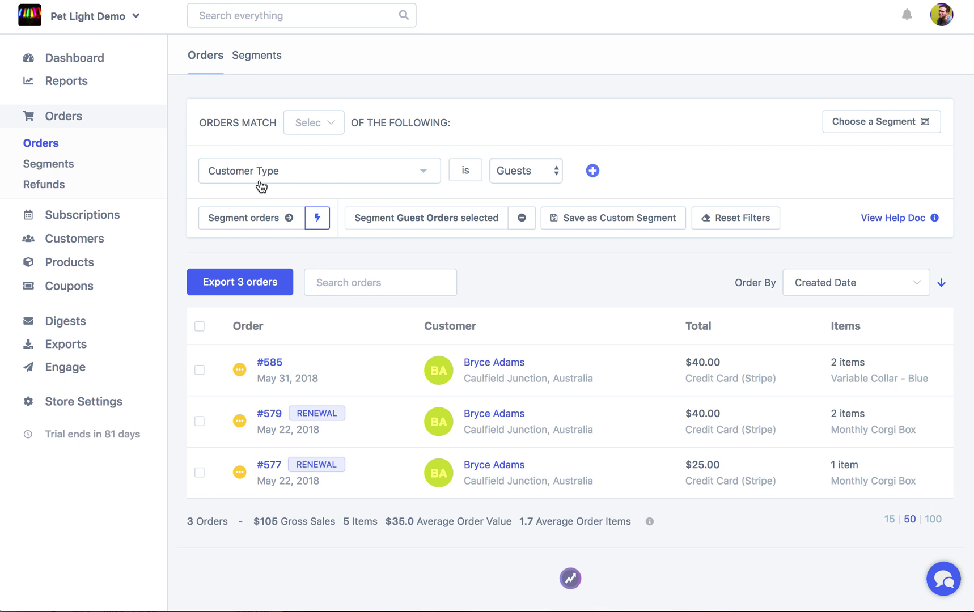
pyautogui.click(252, 225)
pyautogui.click(317, 222)
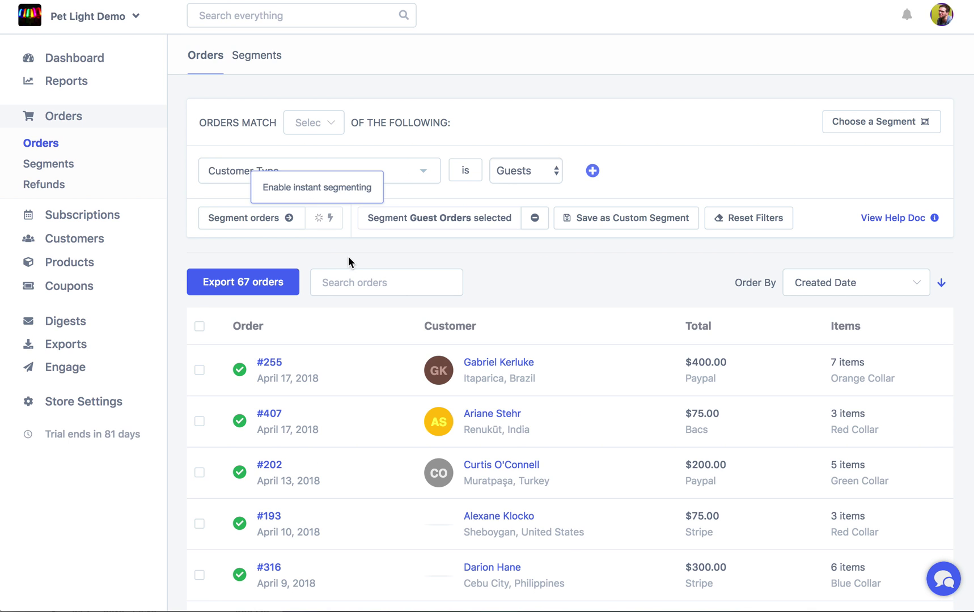
pyautogui.click(324, 217)
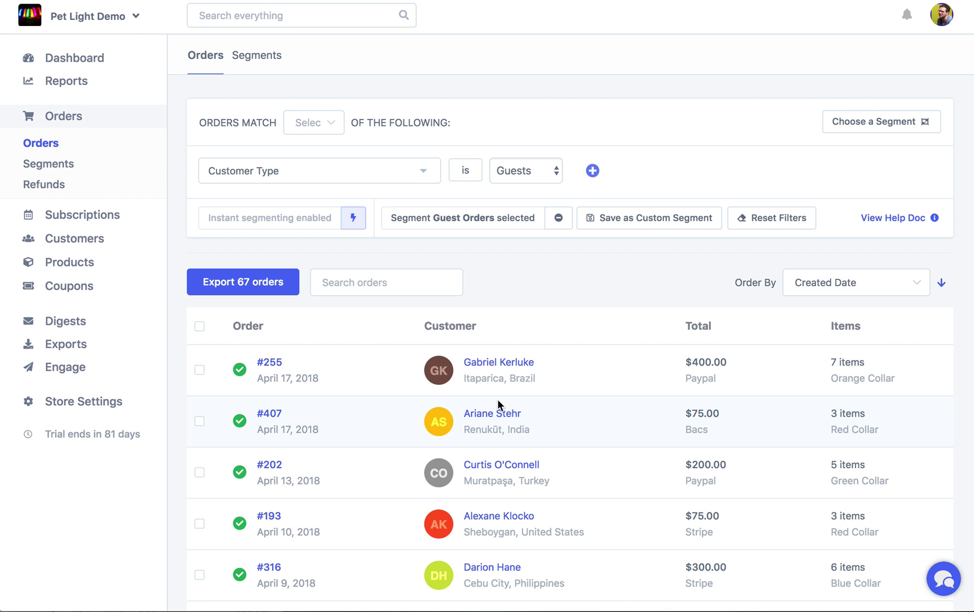
# - Search orders for 202, open order #202, then its Red Collar product page
pyautogui.click(377, 287)
pyautogui.write('202')
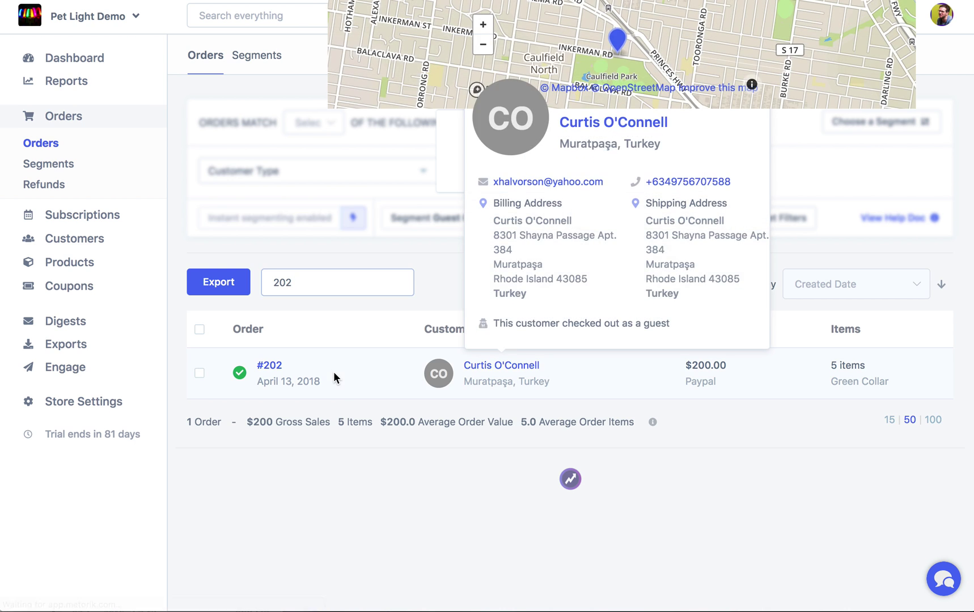
pyautogui.click(334, 373)
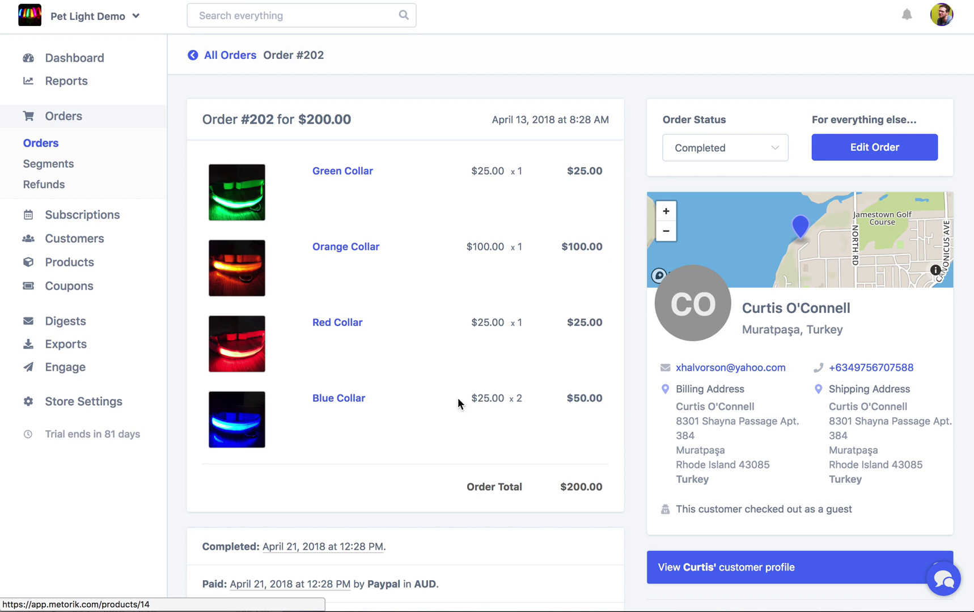
pyautogui.click(318, 327)
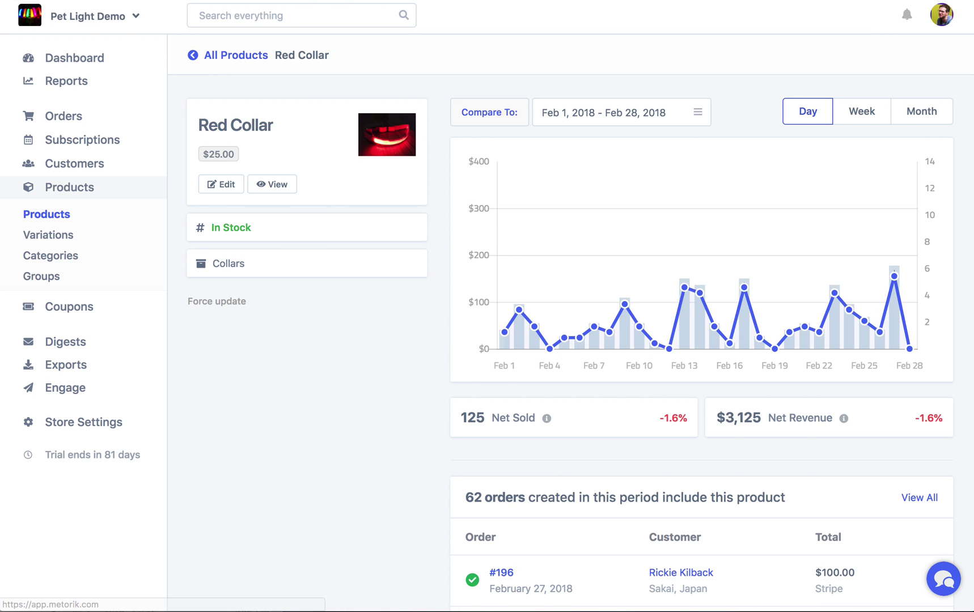
# - Return to order #202, view its customer's profile, and reopen order #202 from there
pyautogui.hotkey('alt', 'Left')
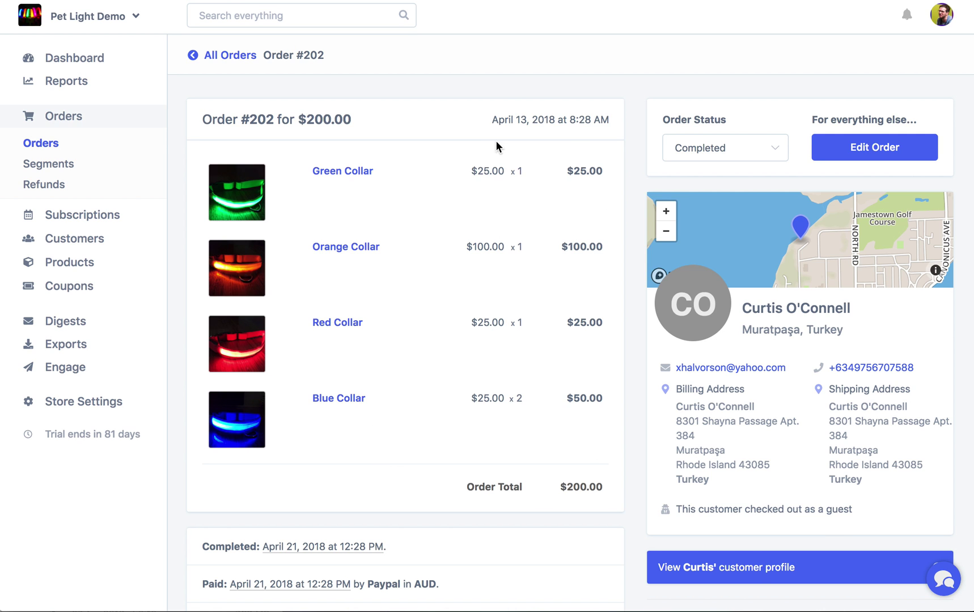
pyautogui.scroll(-3, 452, 262)
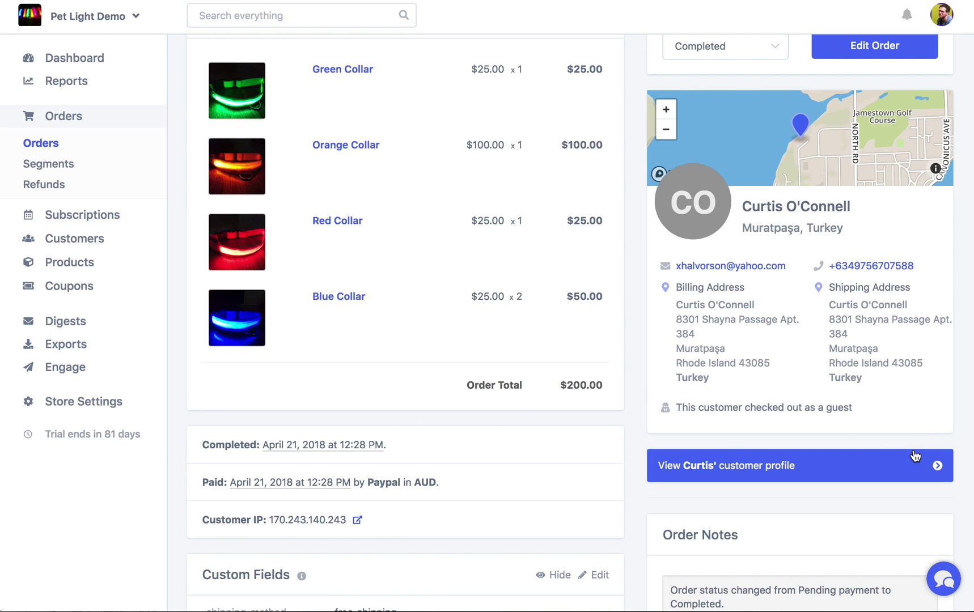
pyautogui.scroll(-1, 622, 398)
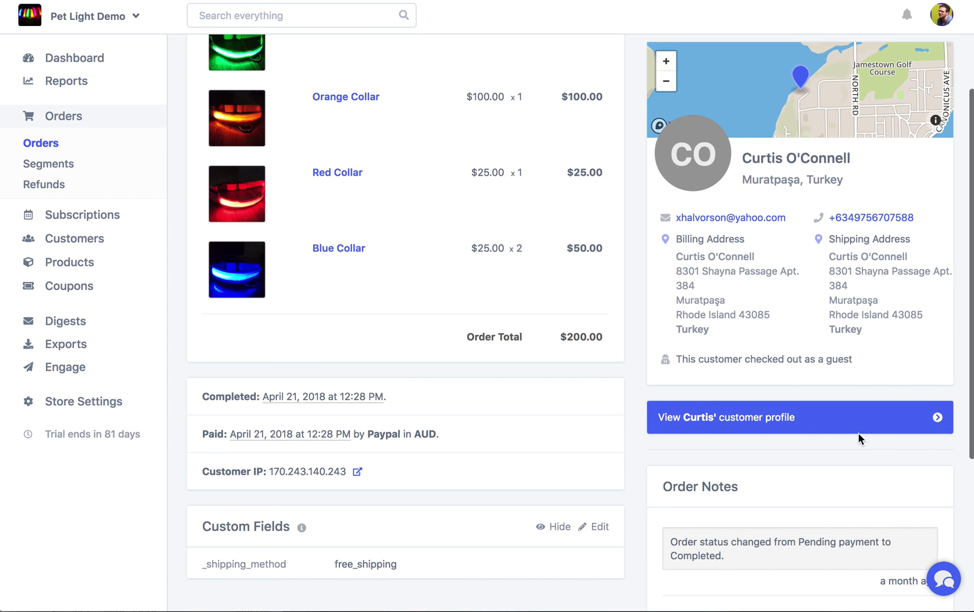
pyautogui.click(775, 409)
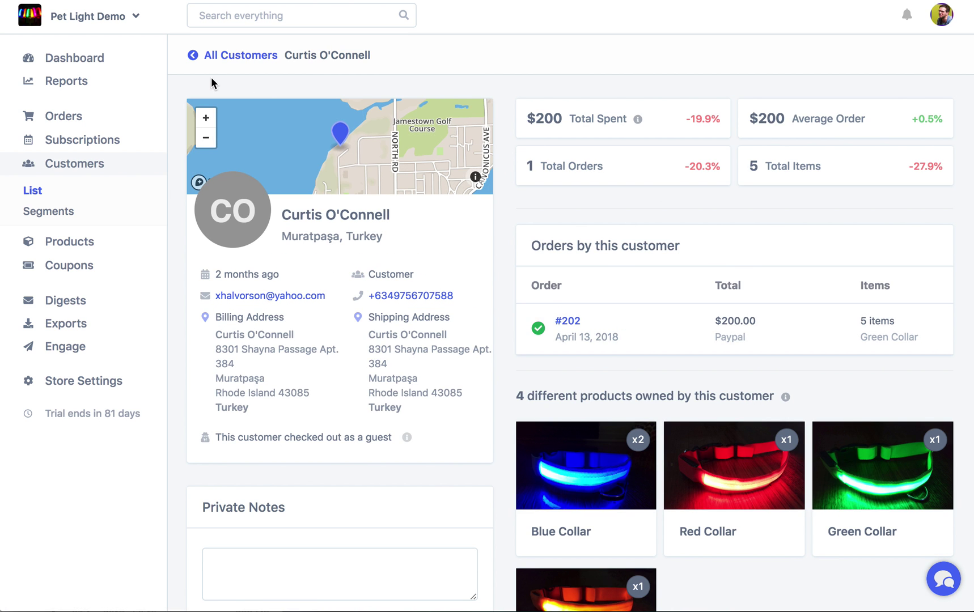
pyautogui.click(585, 325)
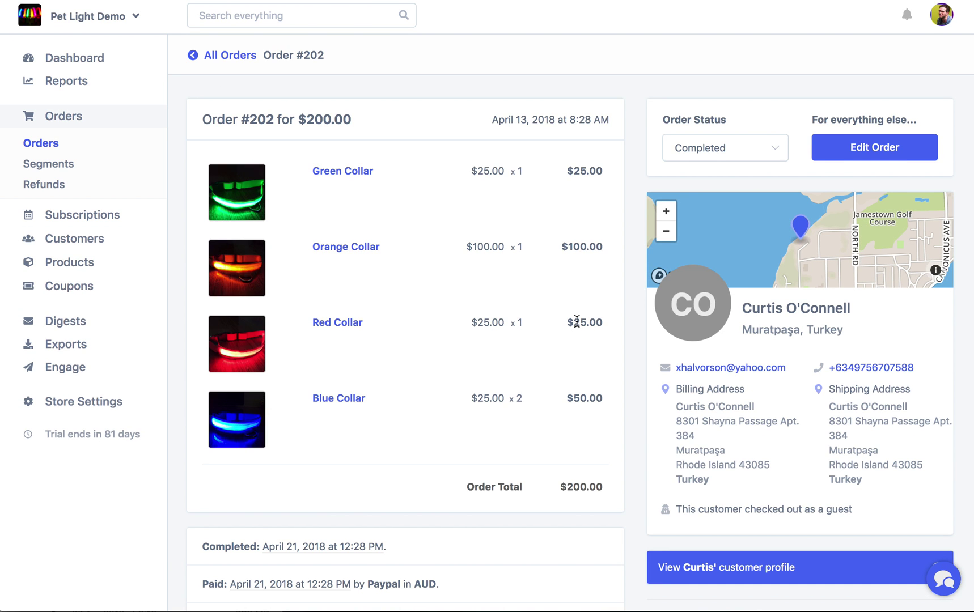
pyautogui.scroll(-3, 574, 322)
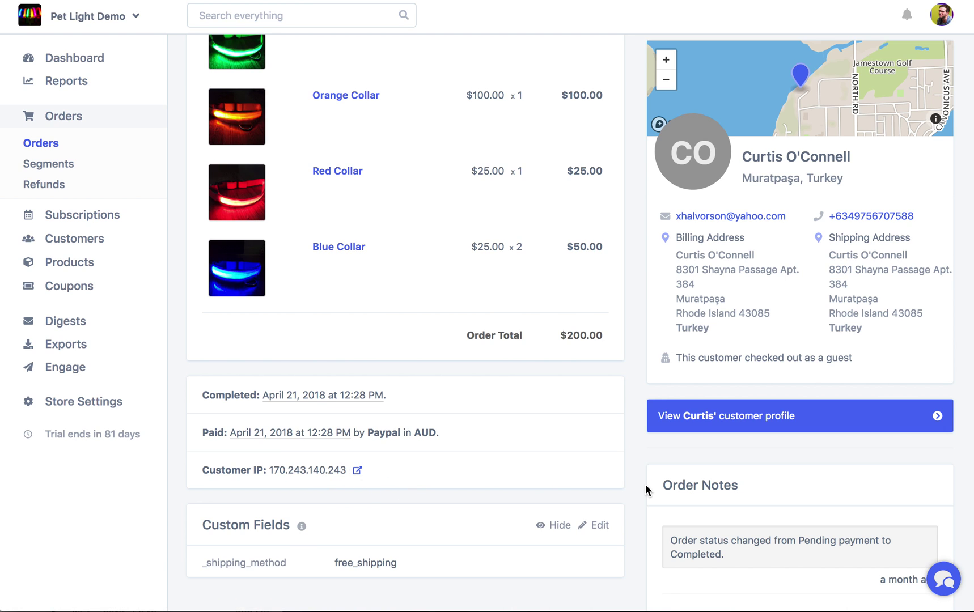
pyautogui.scroll(-3, 646, 489)
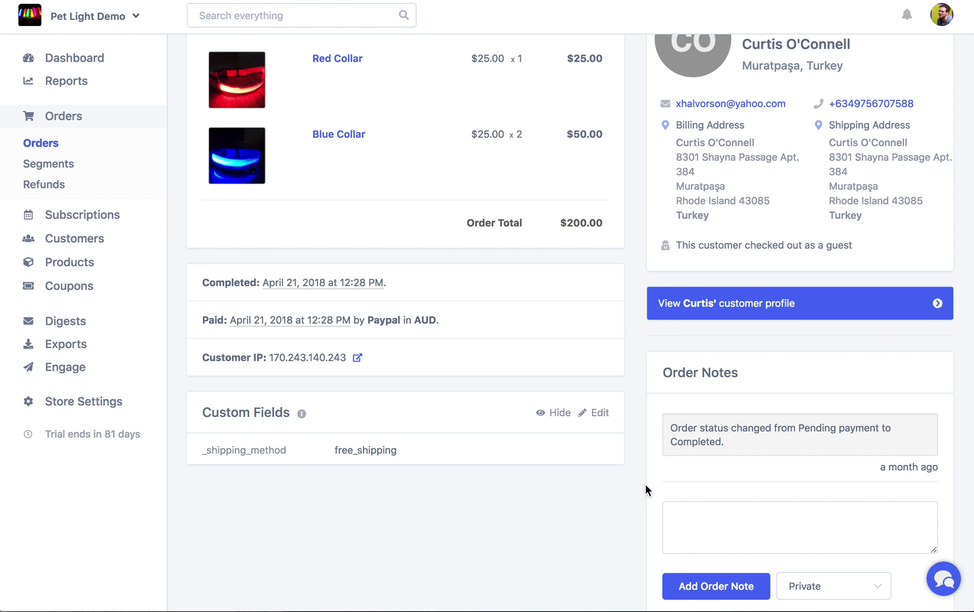
pyautogui.scroll(-3, 816, 363)
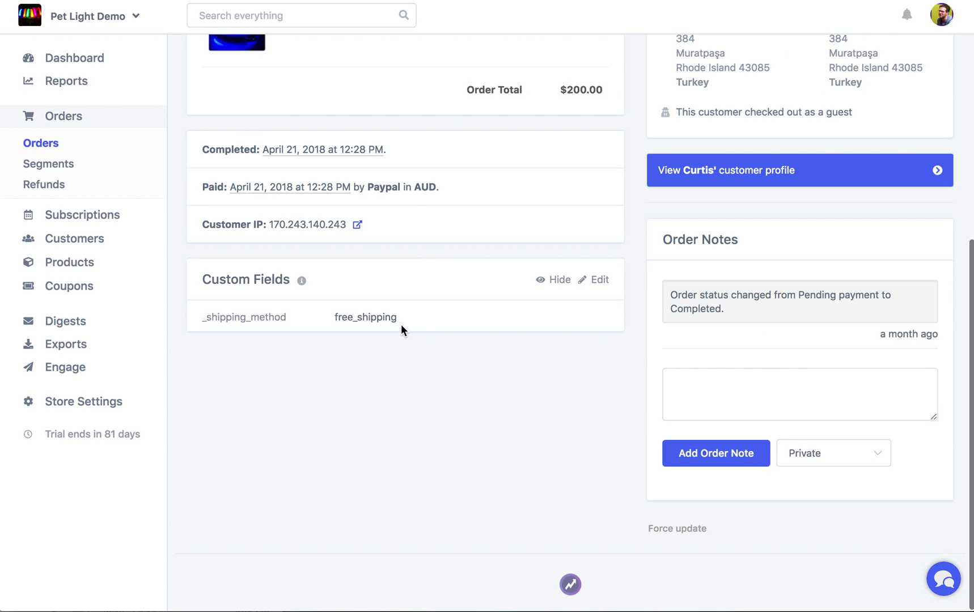
pyautogui.scroll(3, 421, 302)
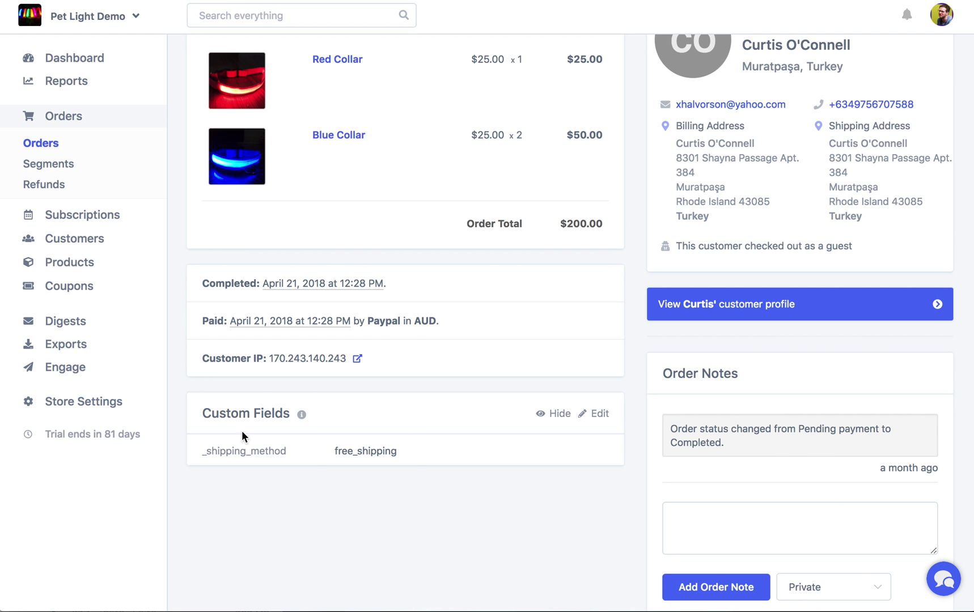
pyautogui.click(598, 416)
pyautogui.click(256, 492)
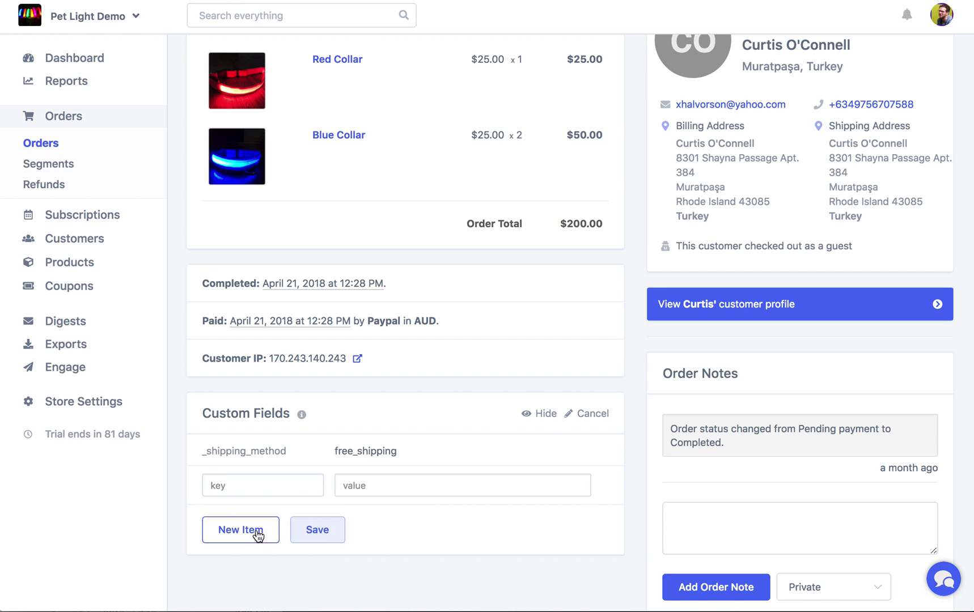
pyautogui.click(577, 420)
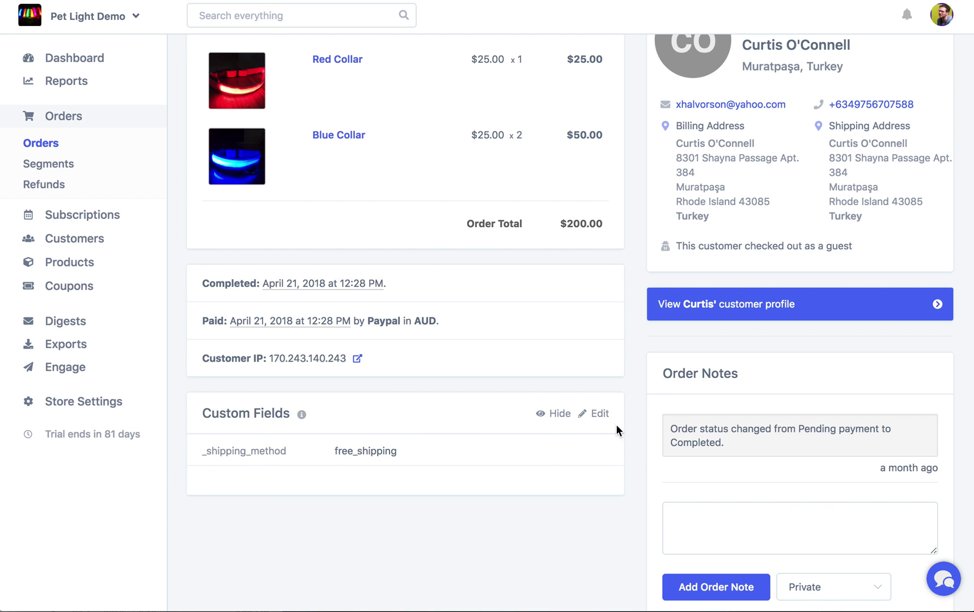
pyautogui.scroll(1, 616, 424)
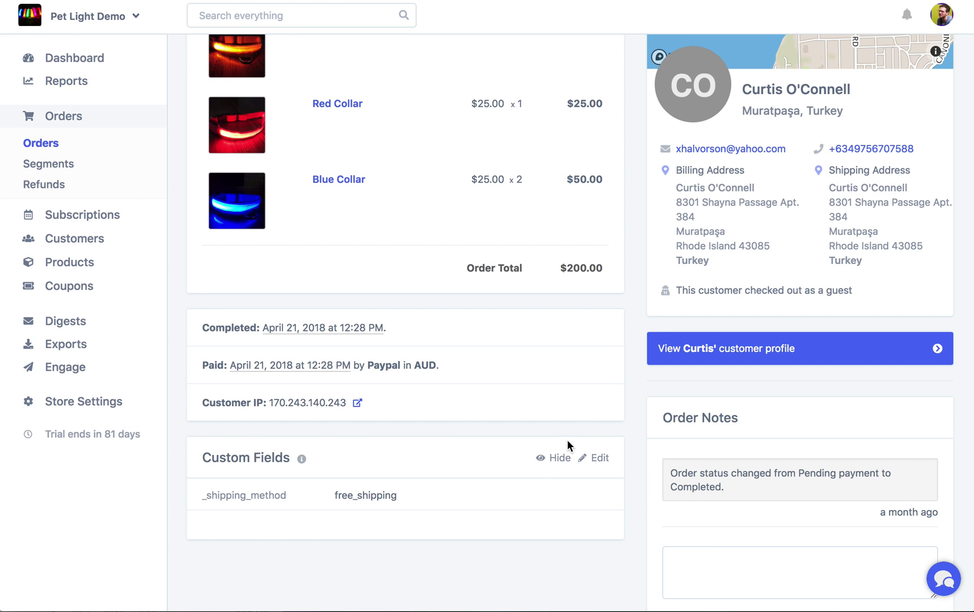
pyautogui.scroll(-2, 567, 439)
pyautogui.scroll(6, 567, 439)
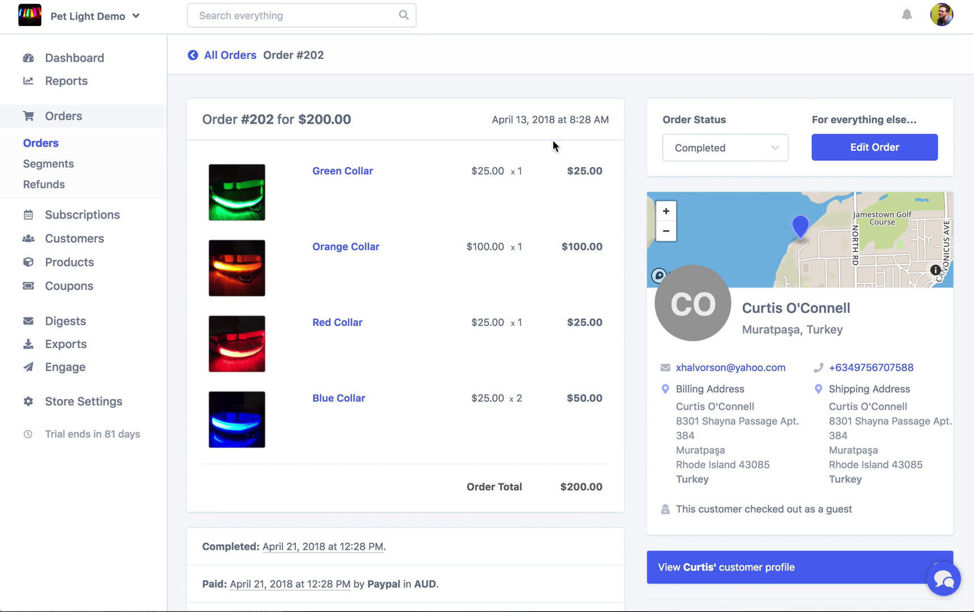
pyautogui.click(771, 147)
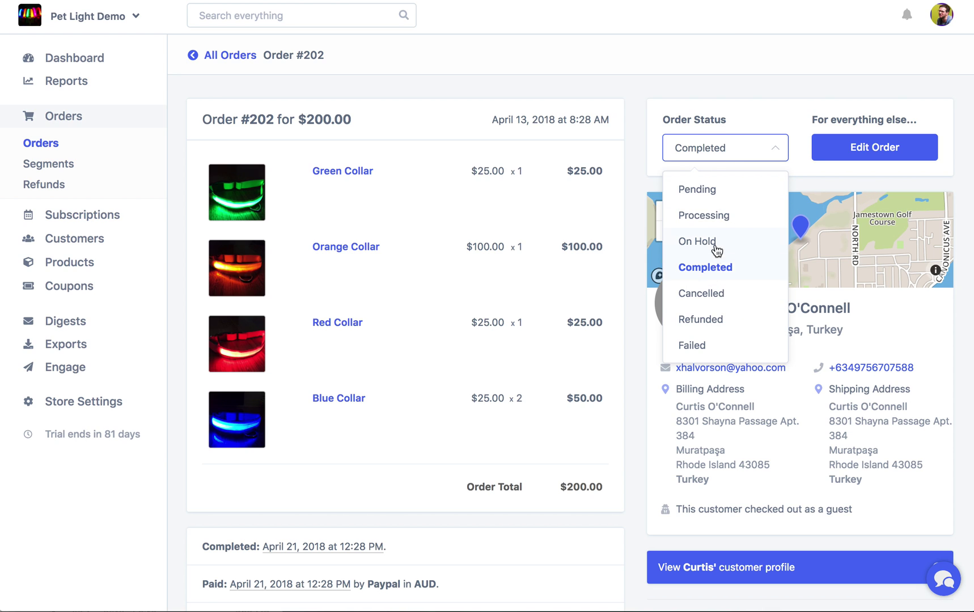
# - Set order #202's status to Failed and review the new notes logging the change
pyautogui.click(729, 345)
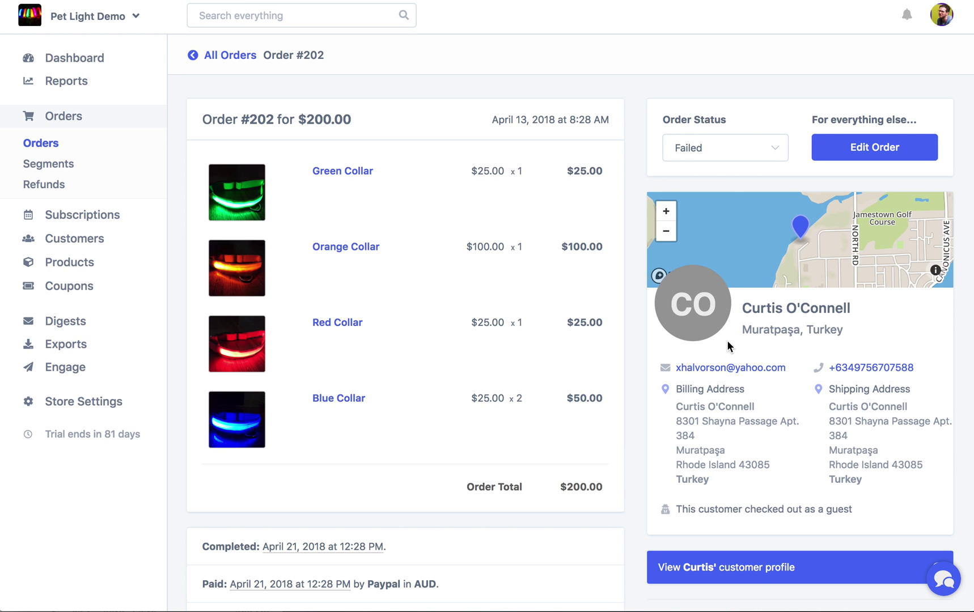
pyautogui.scroll(-5, 728, 345)
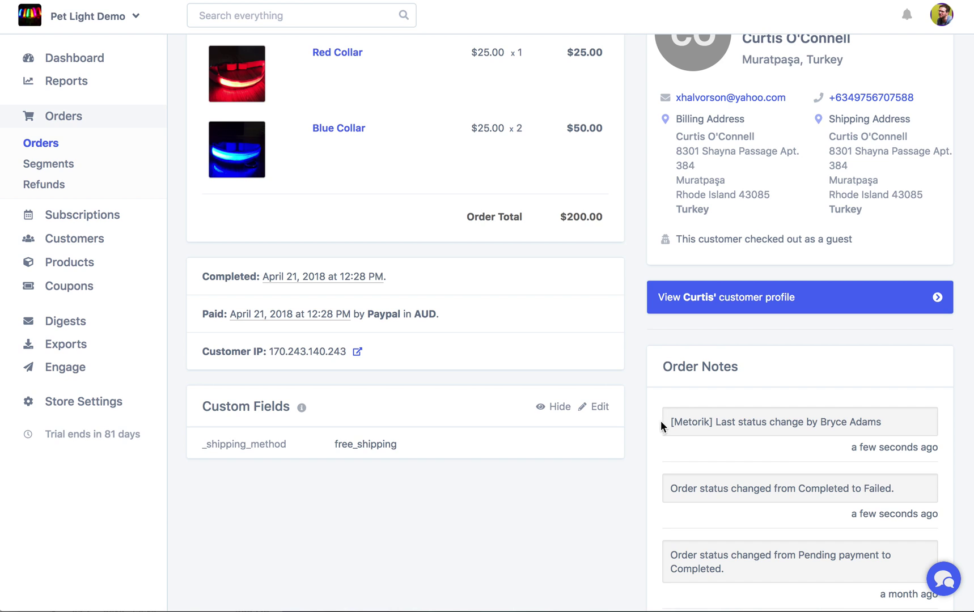
pyautogui.moveTo(668, 421); pyautogui.dragTo(727, 422)
pyautogui.click(693, 423)
pyautogui.doubleClick(876, 425)
pyautogui.click(876, 425)
pyautogui.scroll(-4, 876, 425)
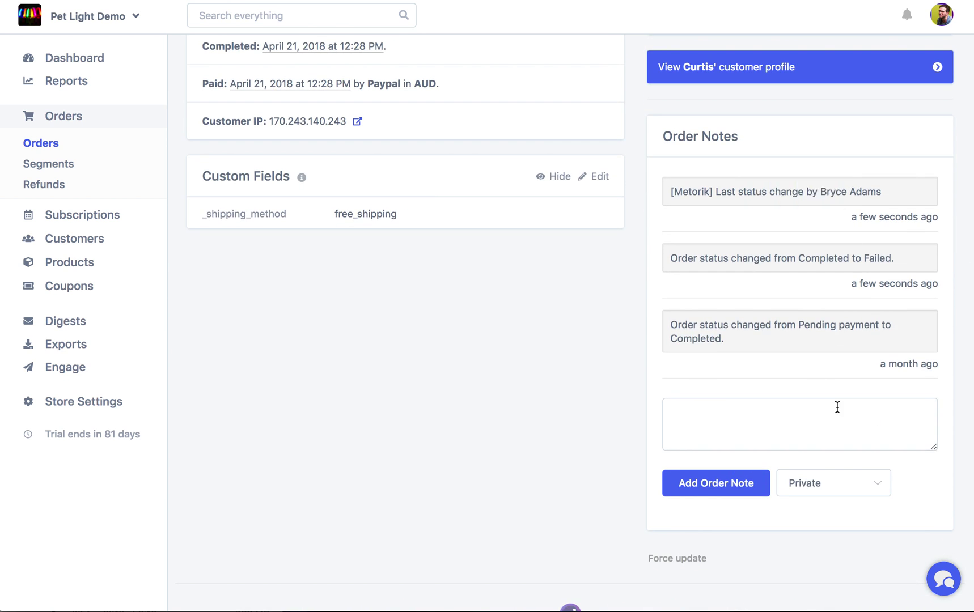
# - Add a Private order note reading 'Shipped today.' to order #202
pyautogui.click(837, 407)
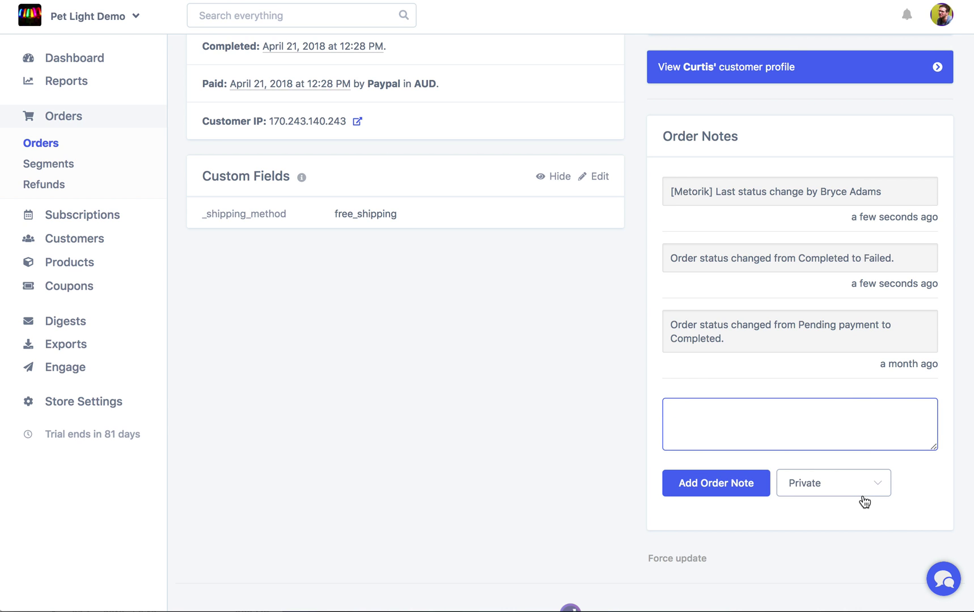
pyautogui.click(845, 489)
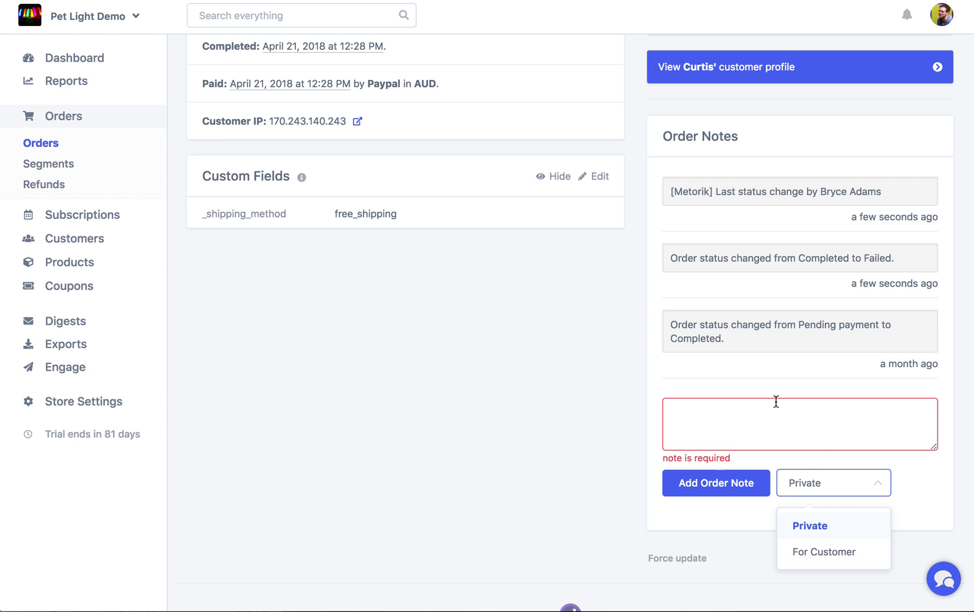
pyautogui.click(754, 428)
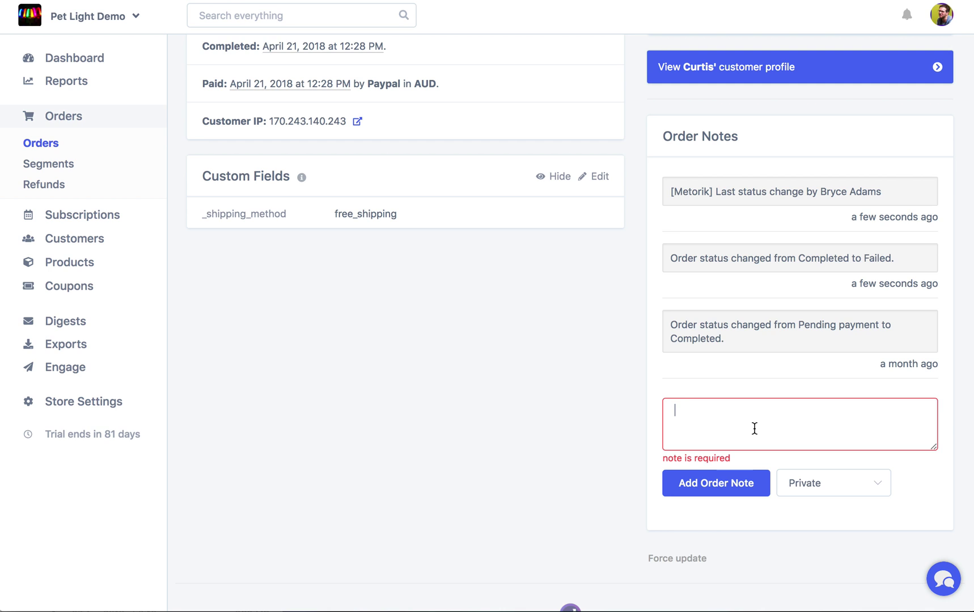
pyautogui.write('Shipped toda')
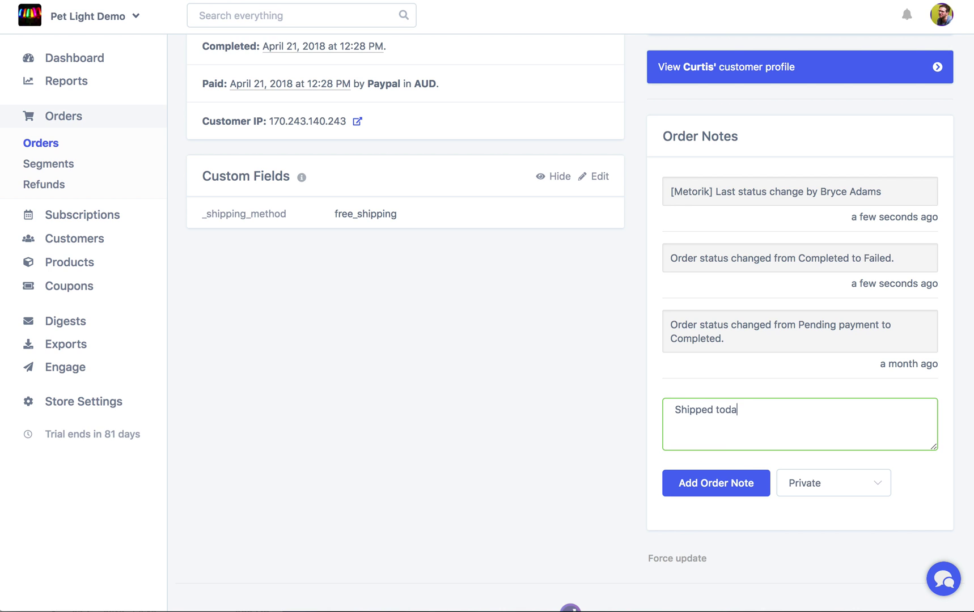
pyautogui.write('y.')
pyautogui.click(705, 479)
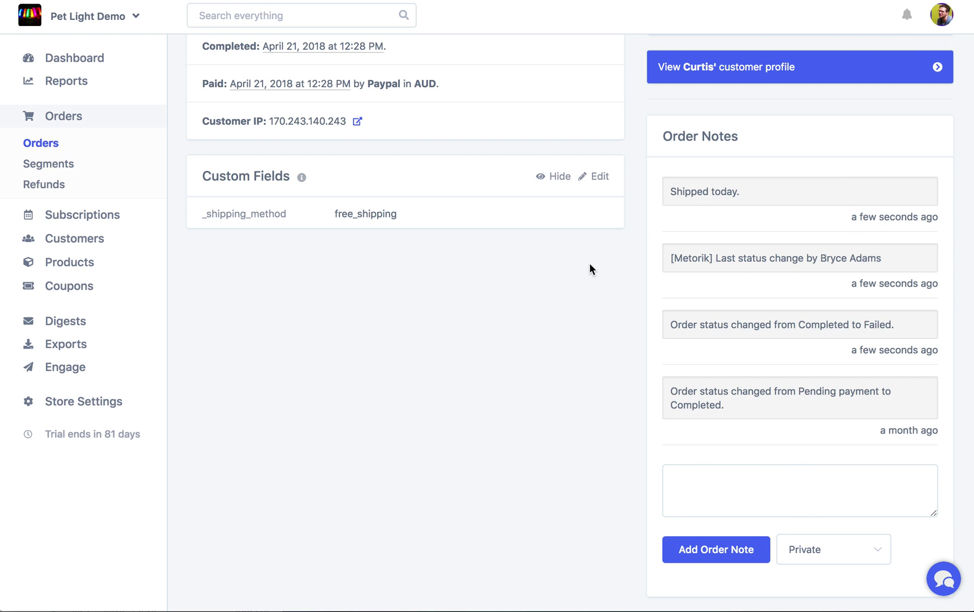
pyautogui.scroll(10, 729, 326)
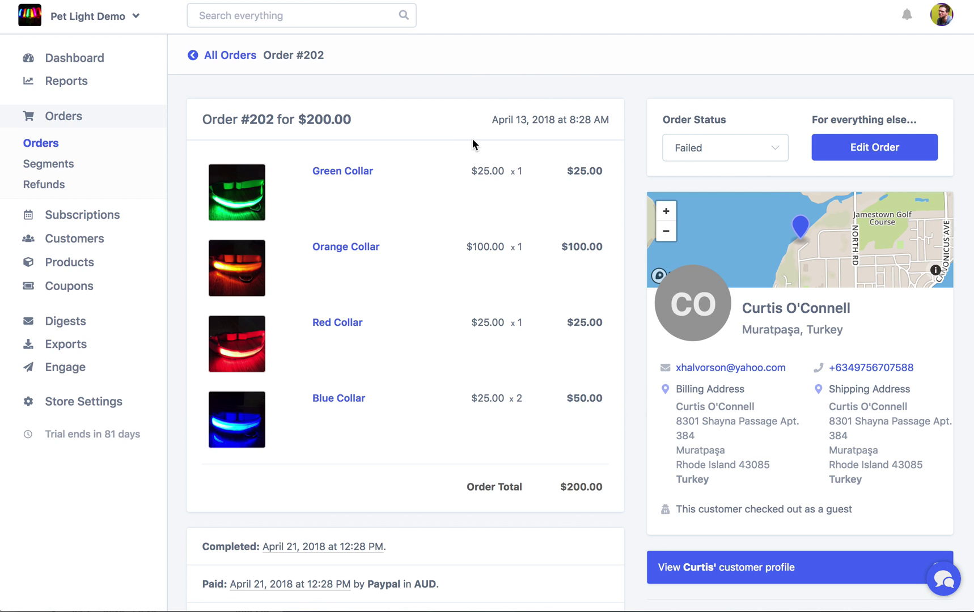
# - Go to All Orders, clear the 202 search, and reset the Guest Orders filter to show 505 orders
pyautogui.click(229, 60)
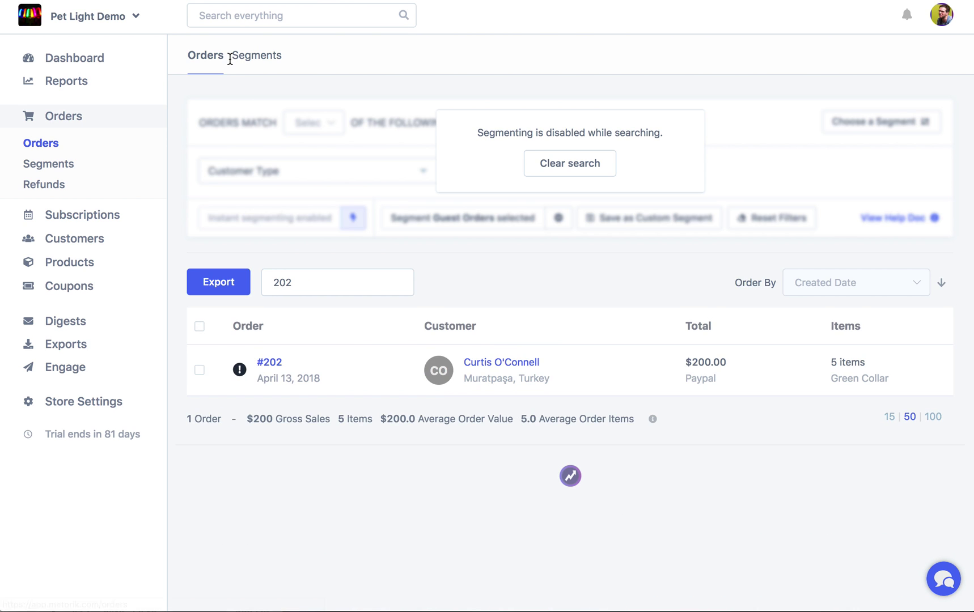
pyautogui.moveTo(238, 376)
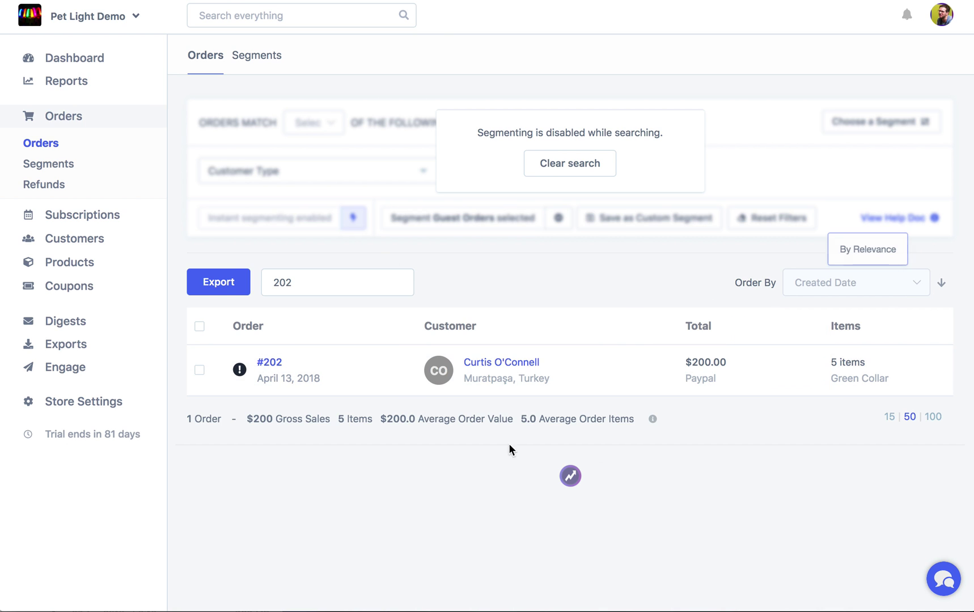
pyautogui.click(567, 187)
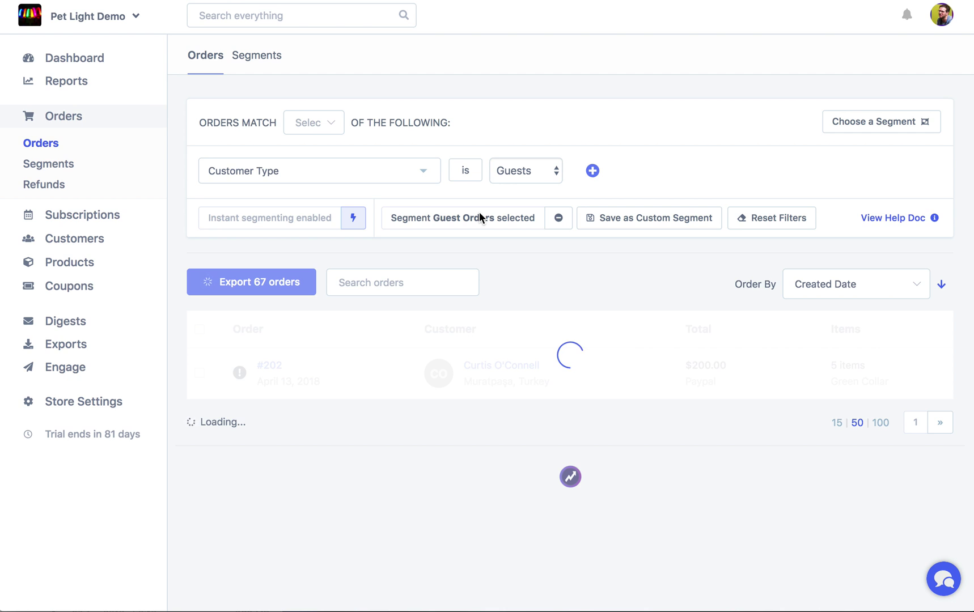
pyautogui.click(764, 225)
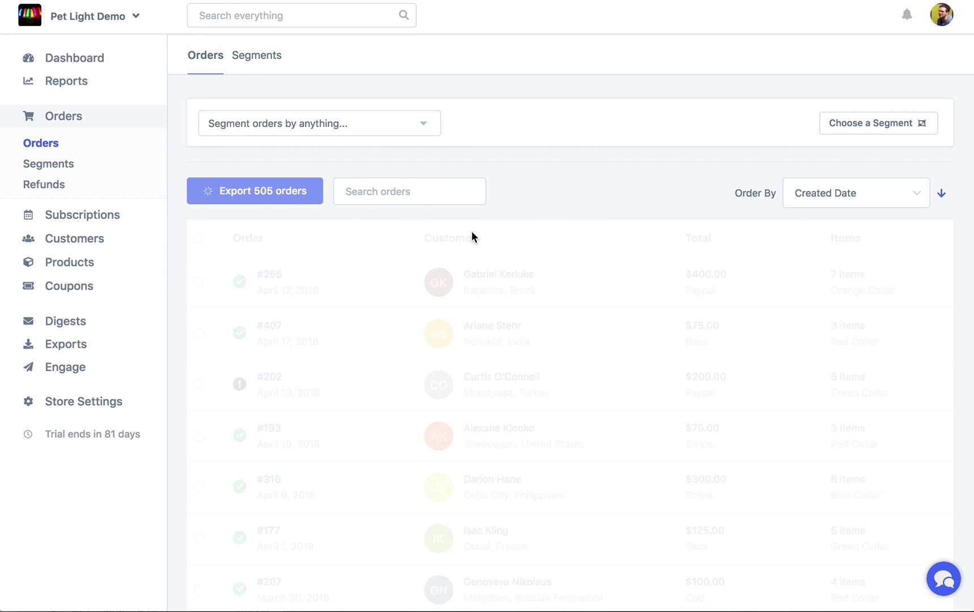
# - Sort the orders by Total, highest ($700.00) first, and preview an order's items
pyautogui.click(876, 192)
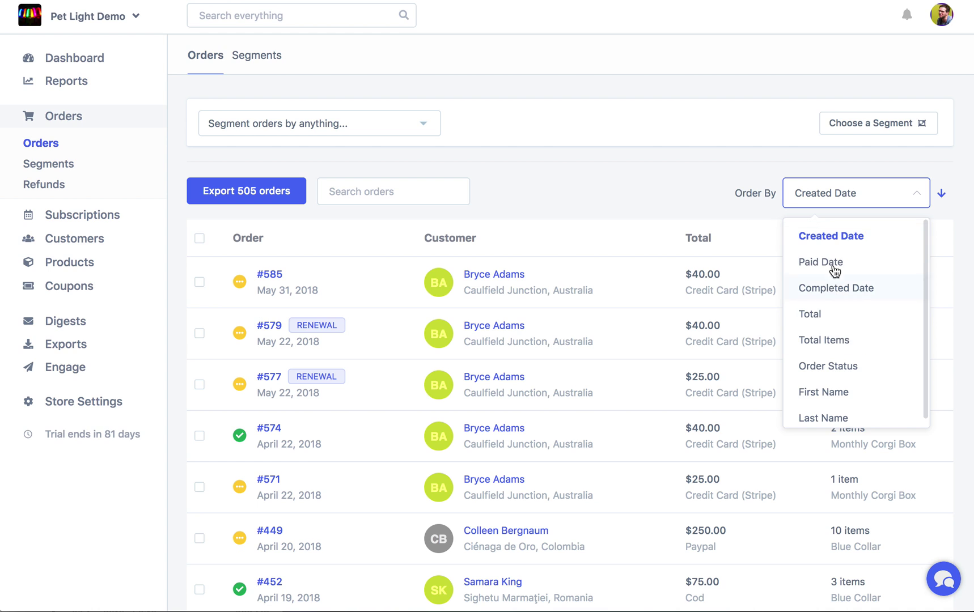
pyautogui.click(841, 320)
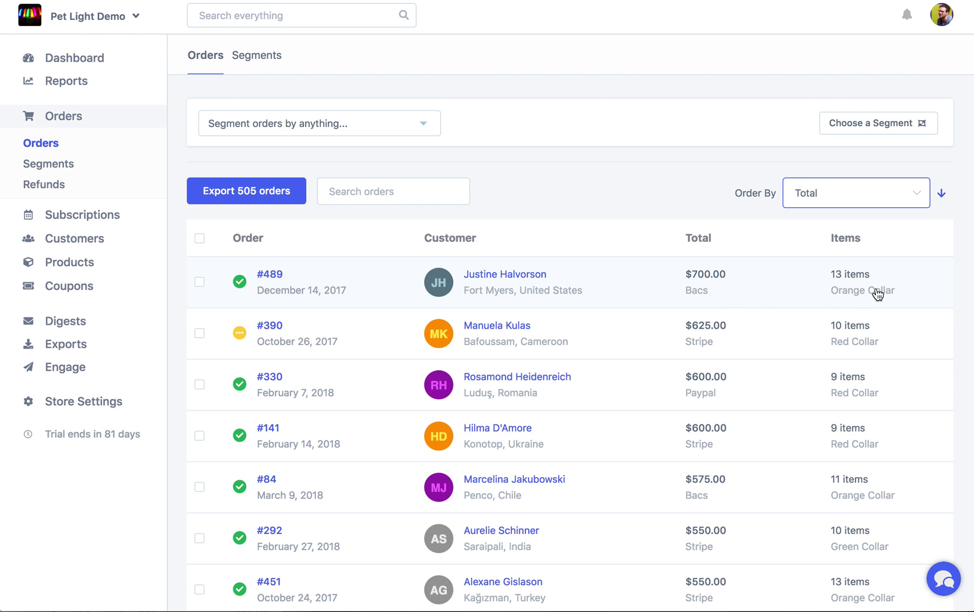
pyautogui.moveTo(862, 281)
pyautogui.scroll(-20, 690, 153)
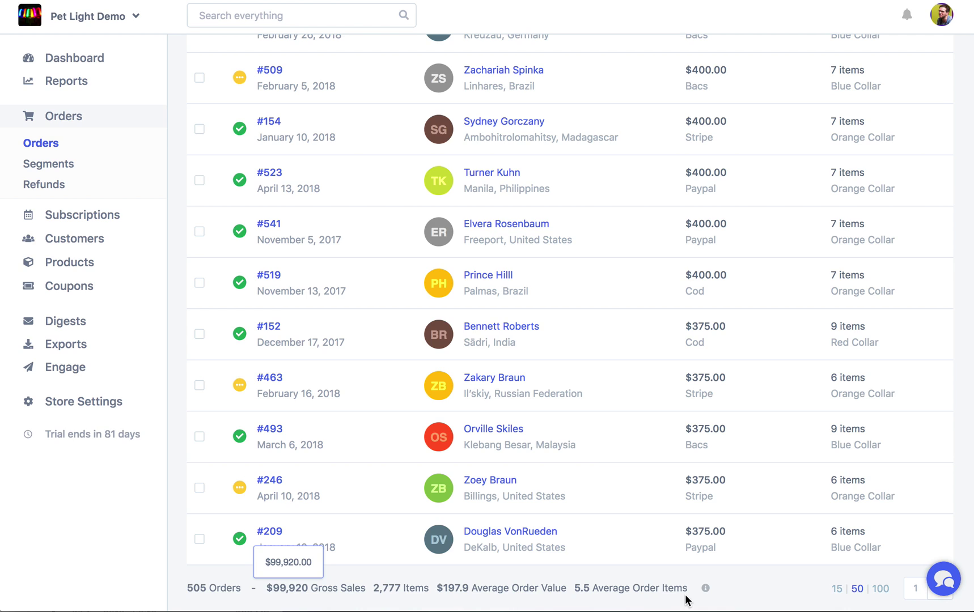
pyautogui.scroll(10, 683, 591)
pyautogui.scroll(10, 683, 592)
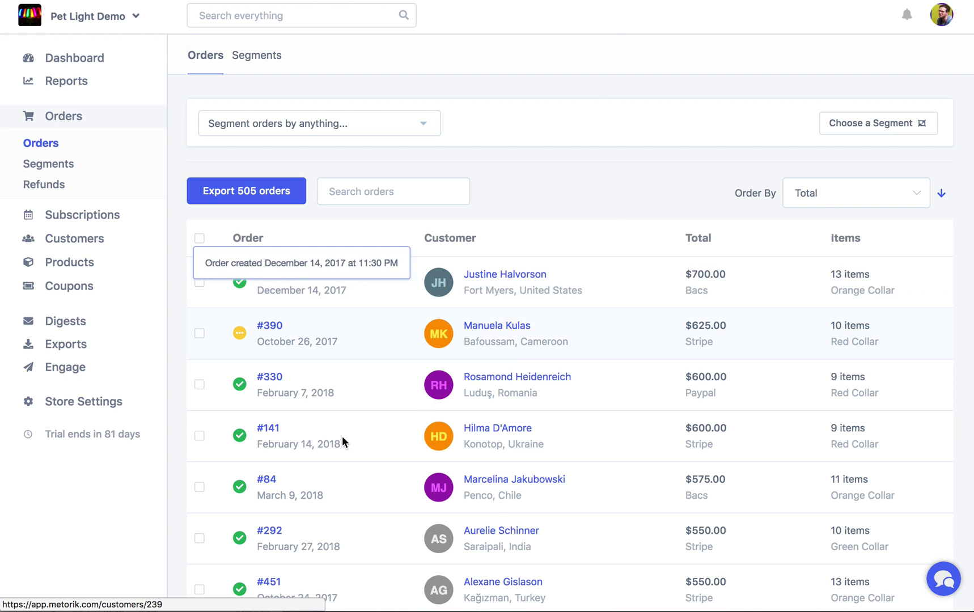
pyautogui.scroll(-3, 347, 454)
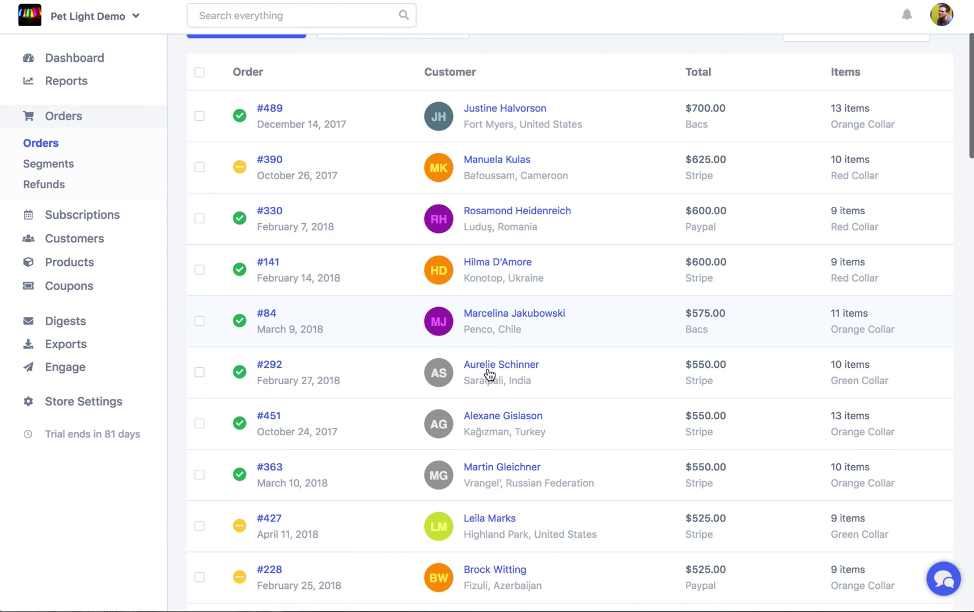
pyautogui.moveTo(493, 370)
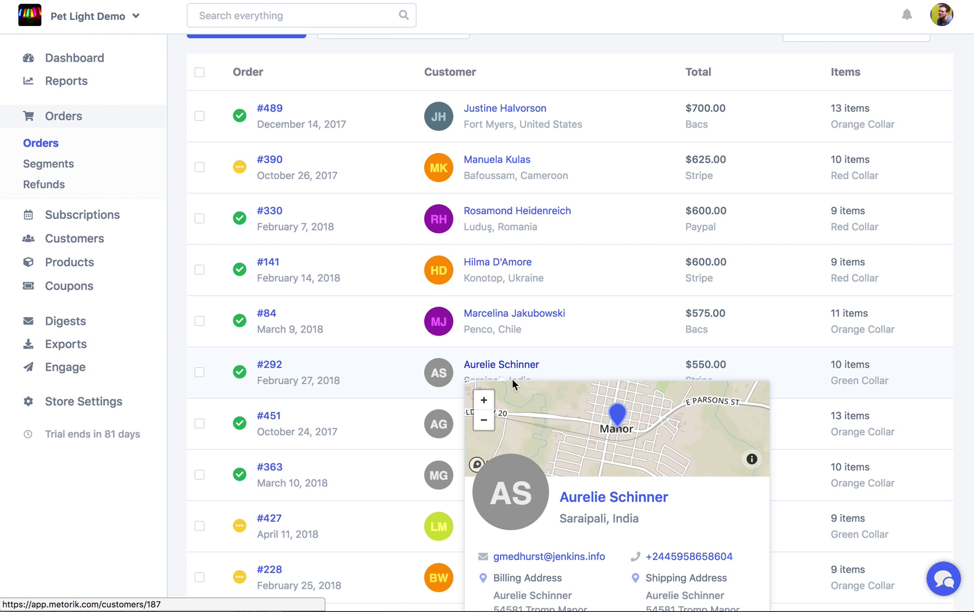
pyautogui.scroll(1, 624, 409)
pyautogui.scroll(-1, 632, 405)
pyautogui.scroll(-2, 816, 365)
pyautogui.moveTo(540, 149)
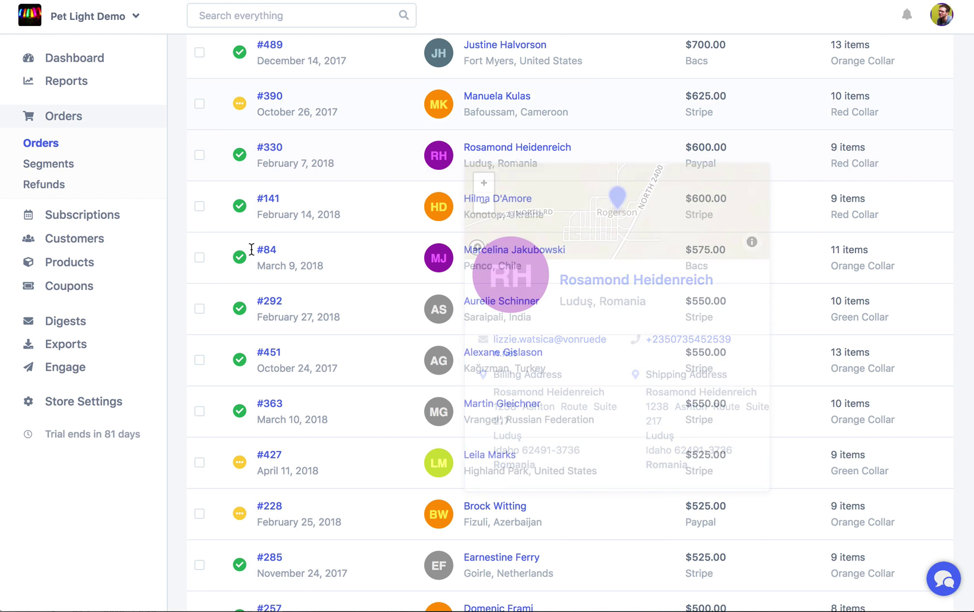
pyautogui.scroll(7, 261, 256)
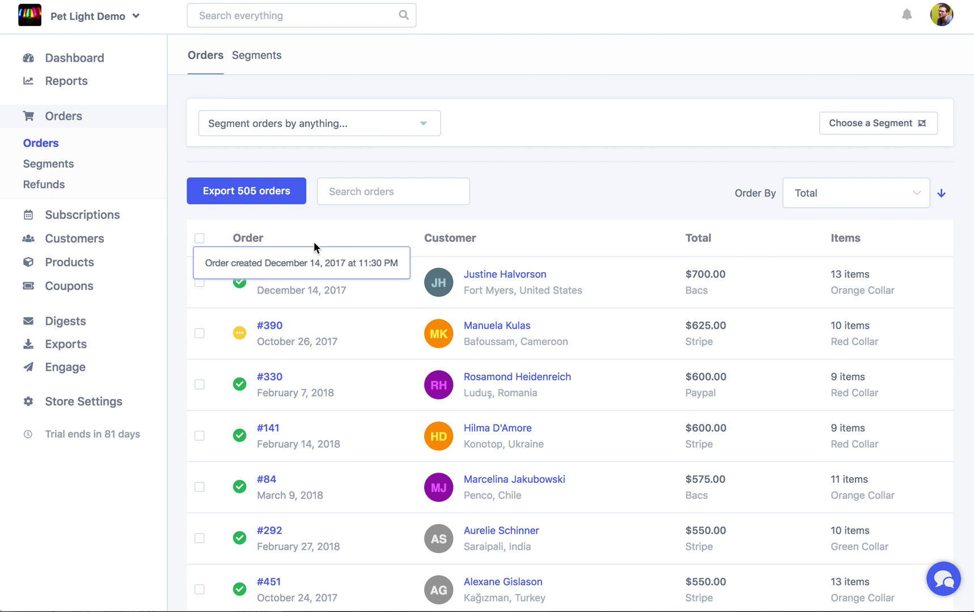
# - Tick orders #489 and #390 and inspect the status and segment options without changing anything
pyautogui.click(199, 284)
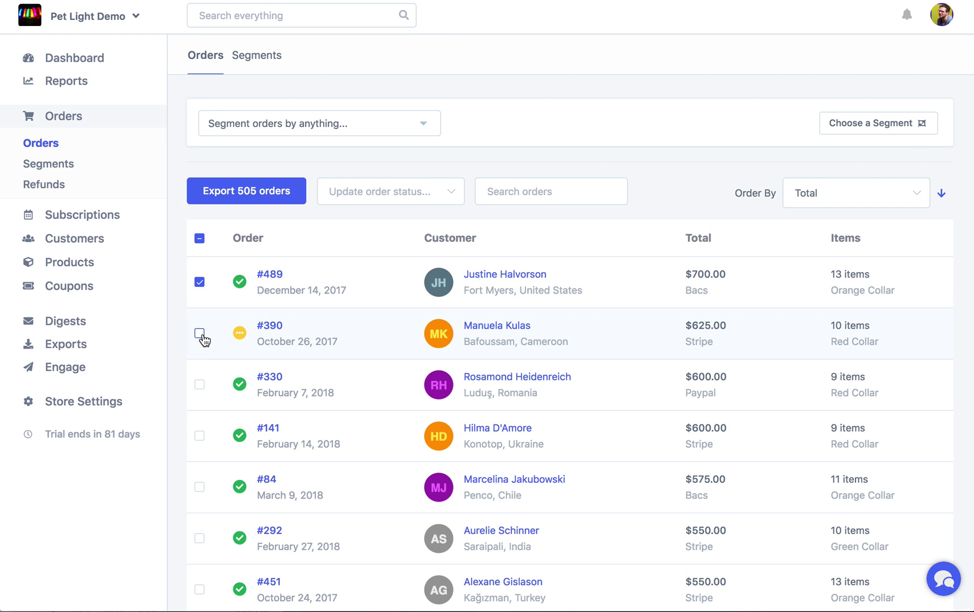
pyautogui.click(202, 335)
pyautogui.click(371, 200)
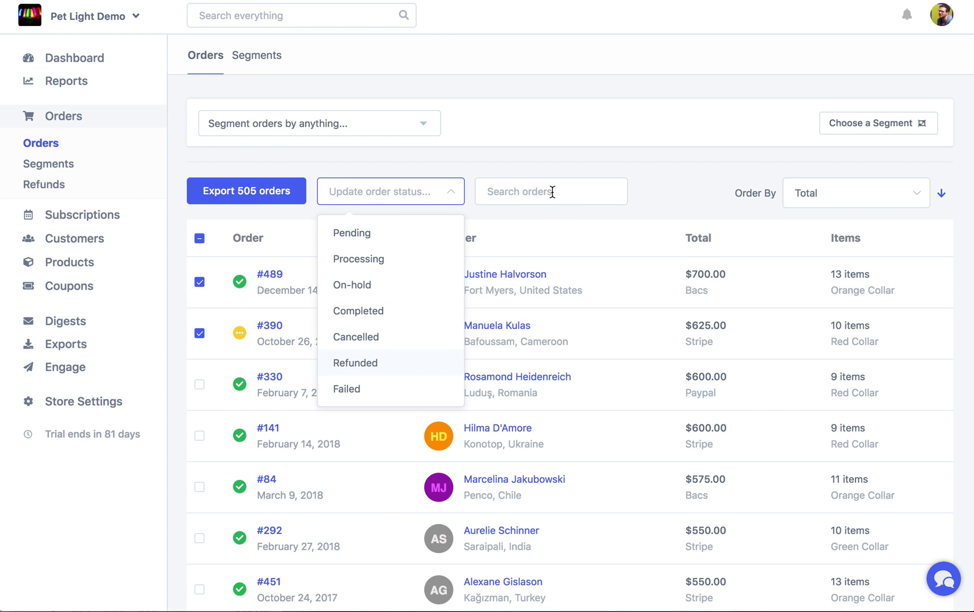
pyautogui.click(532, 167)
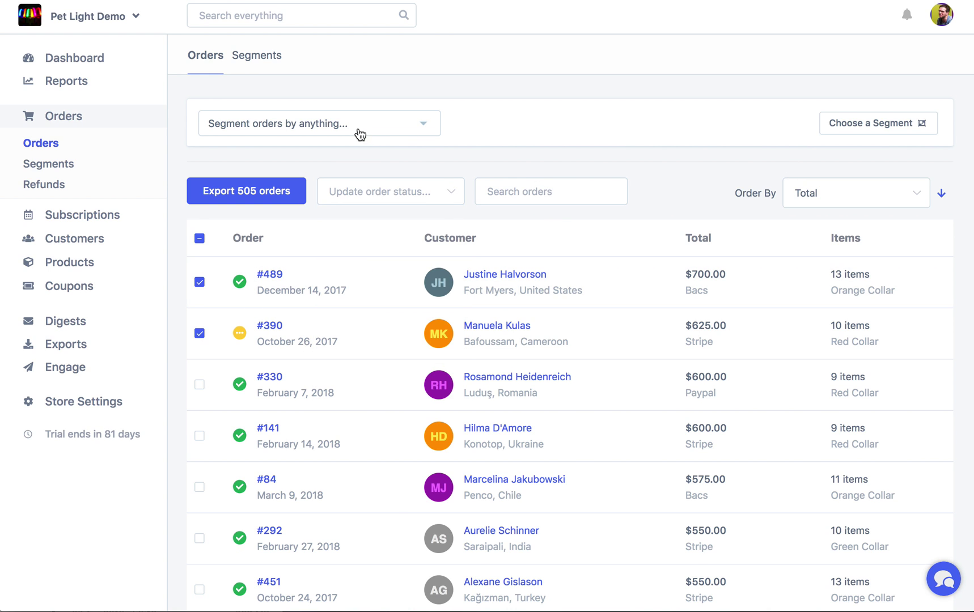
pyautogui.click(358, 130)
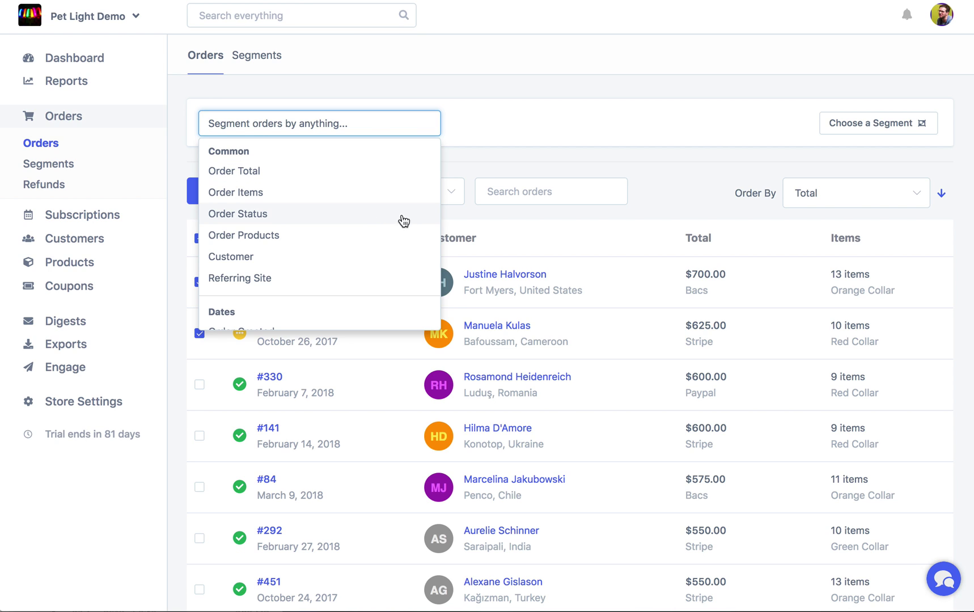
pyautogui.click(659, 145)
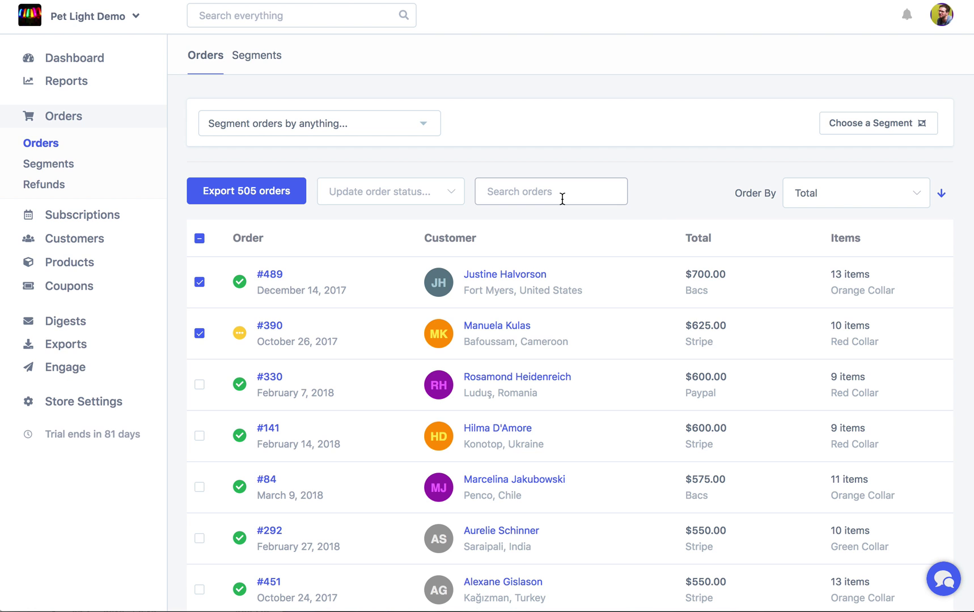
# - Select every order on the page and review status choices without applying one
pyautogui.click(202, 243)
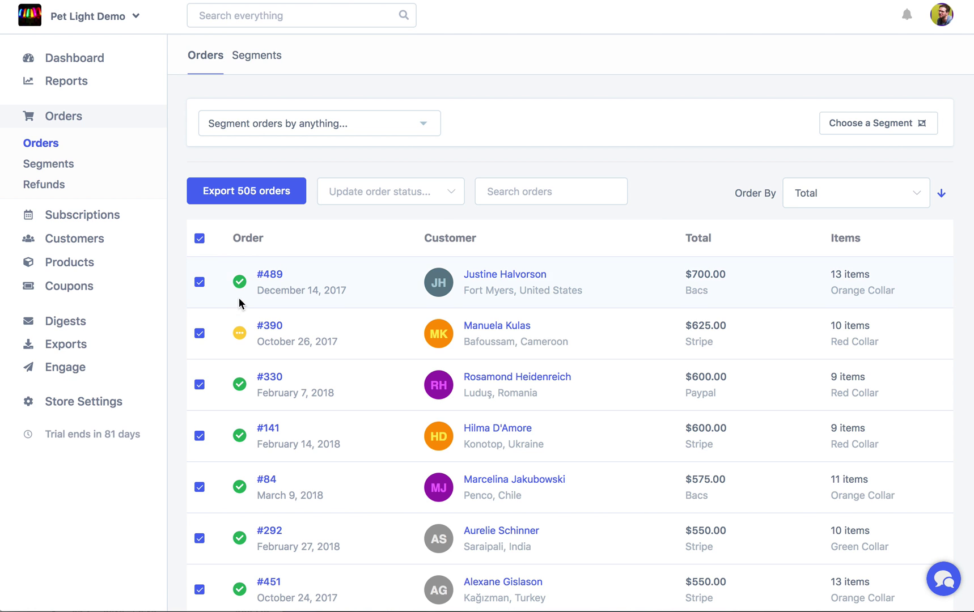
pyautogui.scroll(-20, 239, 304)
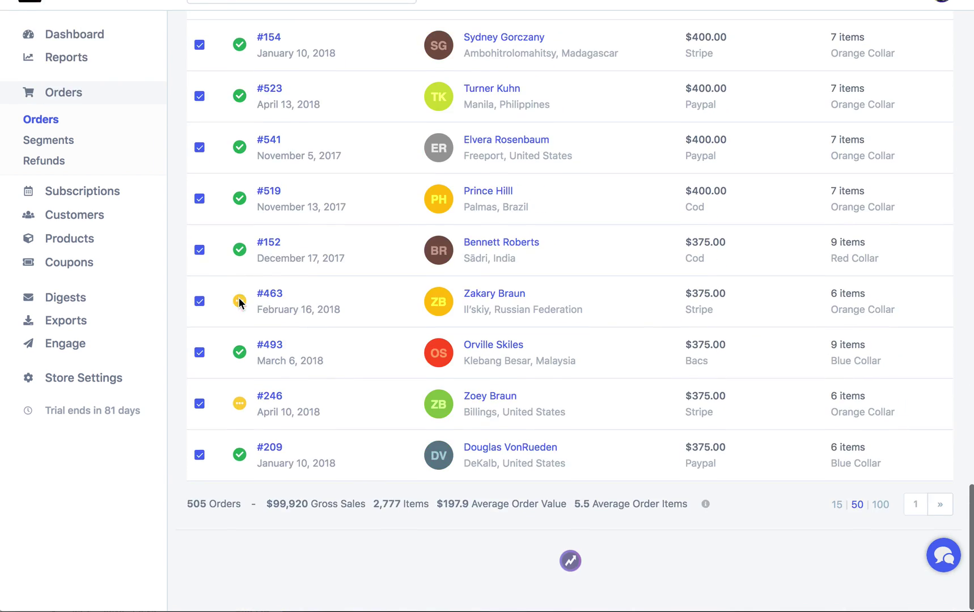
pyautogui.scroll(20, 239, 302)
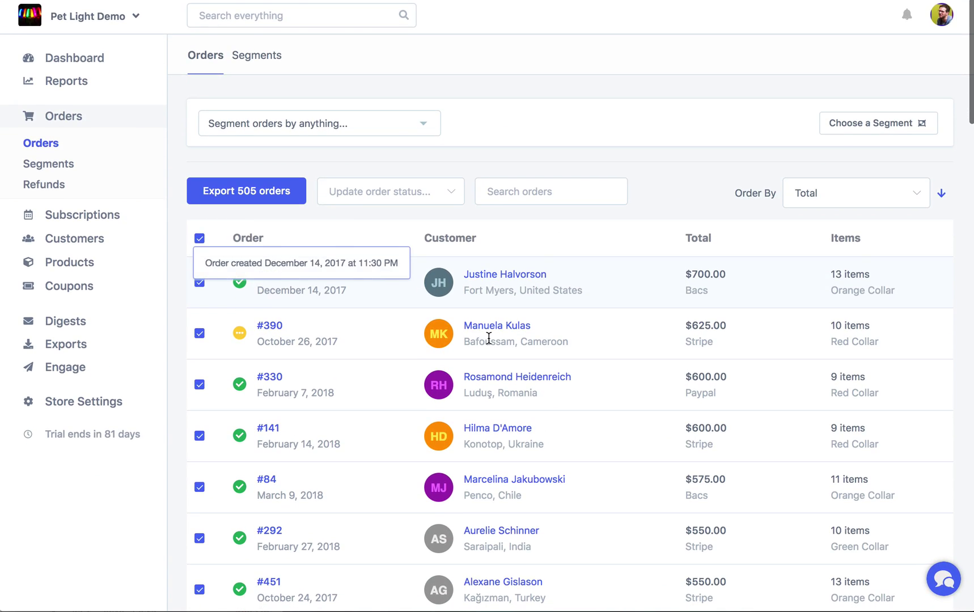
pyautogui.scroll(-20, 489, 338)
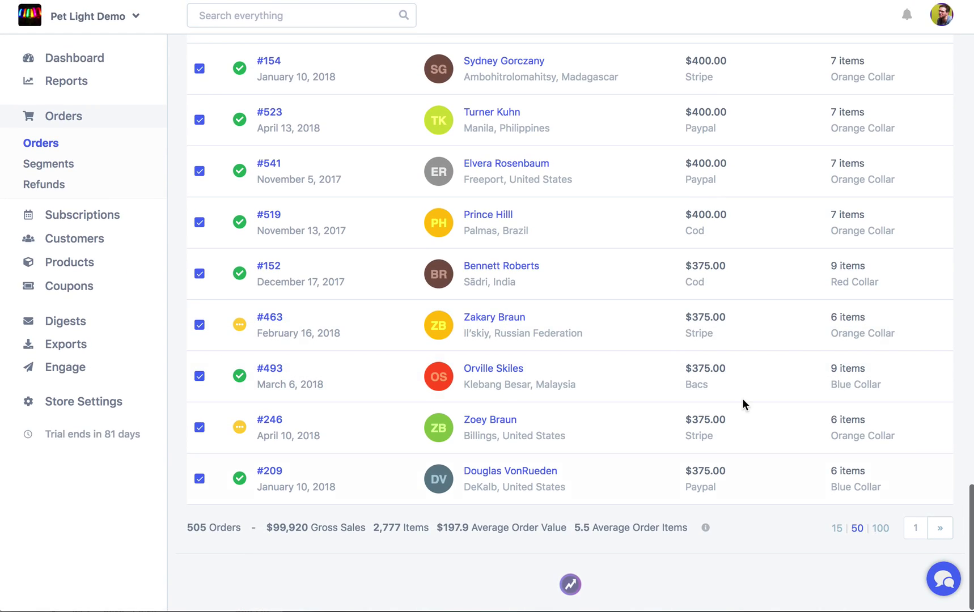
pyautogui.scroll(20, 742, 398)
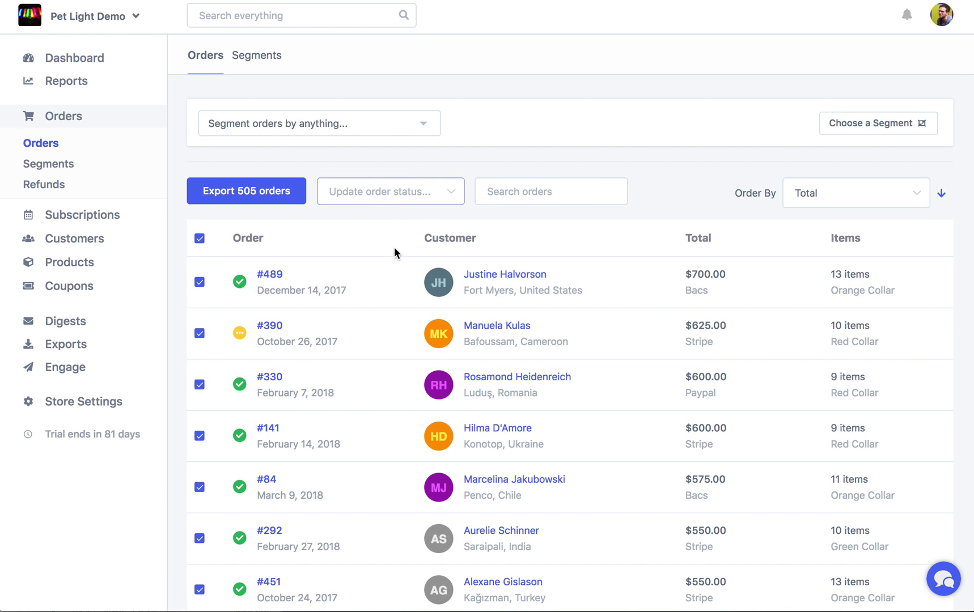
pyautogui.click(397, 192)
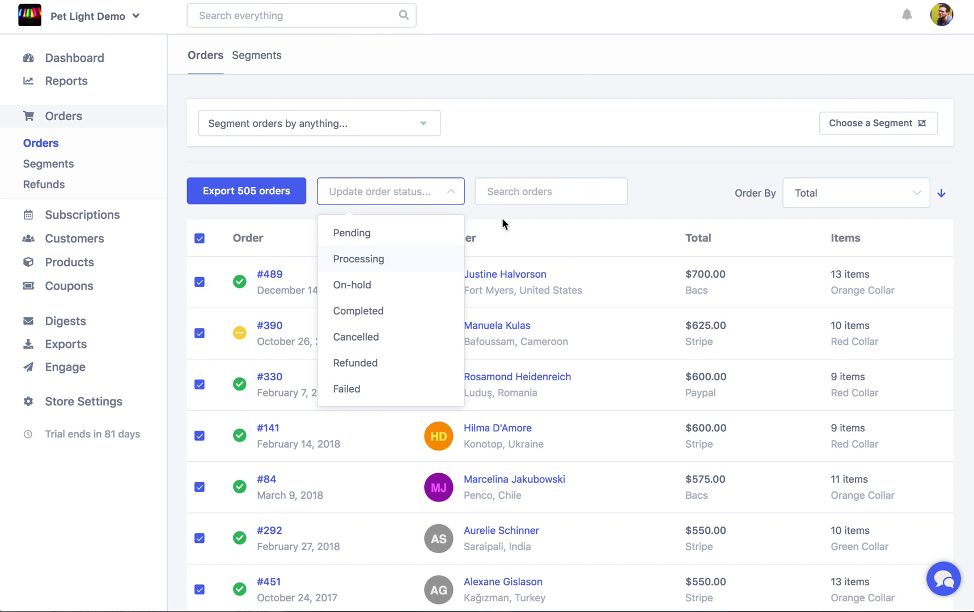
pyautogui.click(306, 221)
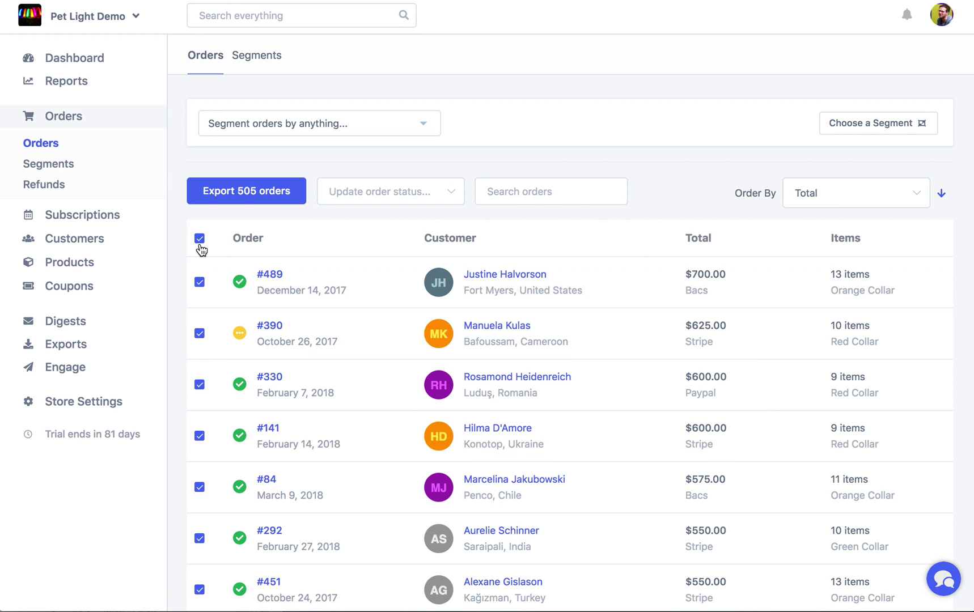
# - Deselect all orders, view Export 505 orders settings with Include meta, then close without exporting
pyautogui.click(231, 207)
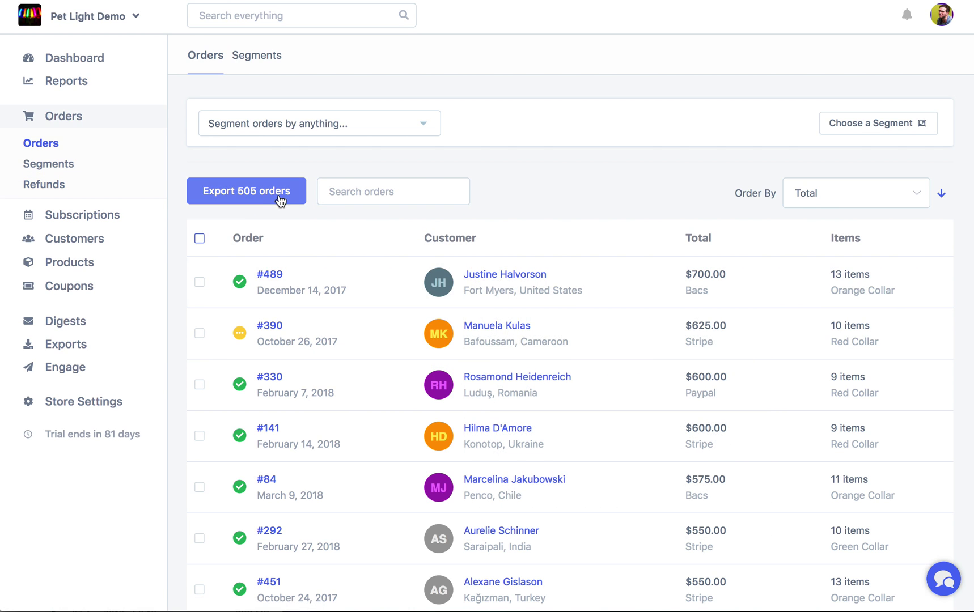
pyautogui.click(235, 192)
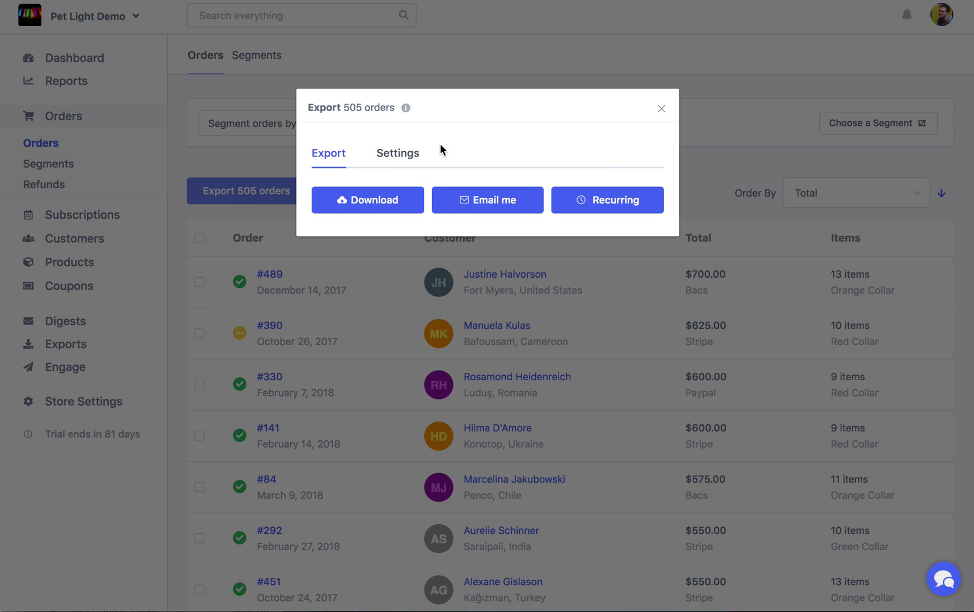
pyautogui.click(397, 161)
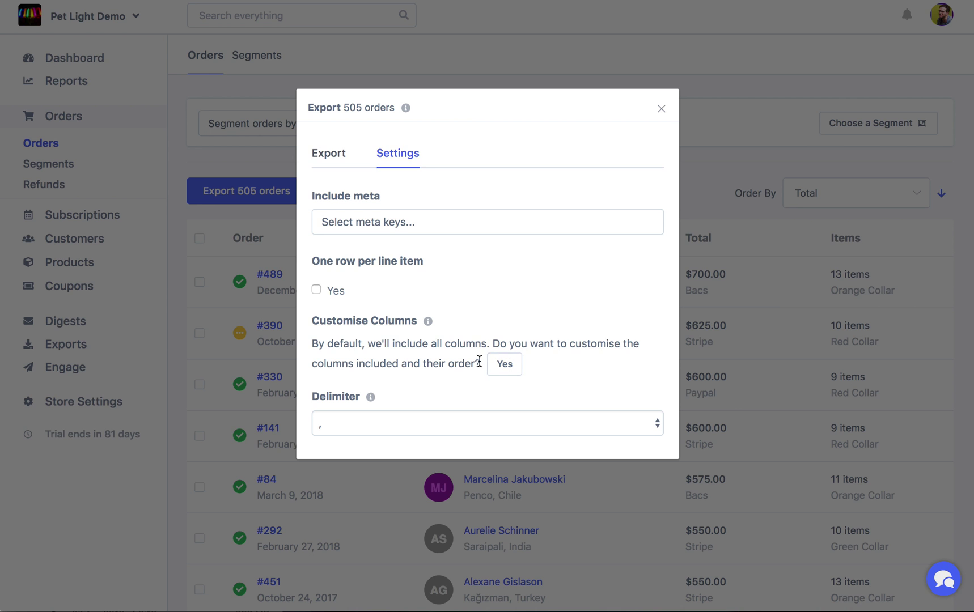
pyautogui.click(416, 229)
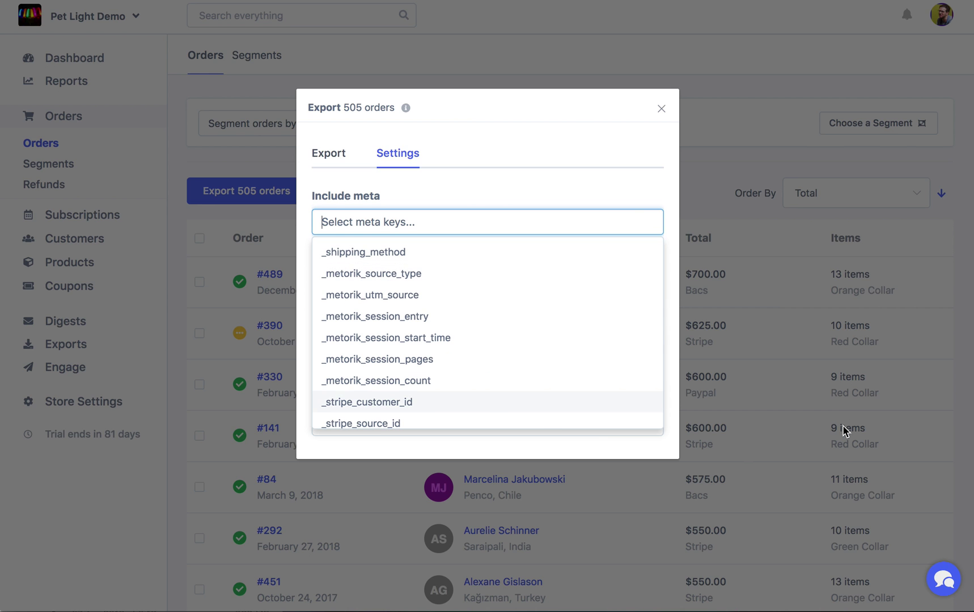
pyautogui.click(757, 91)
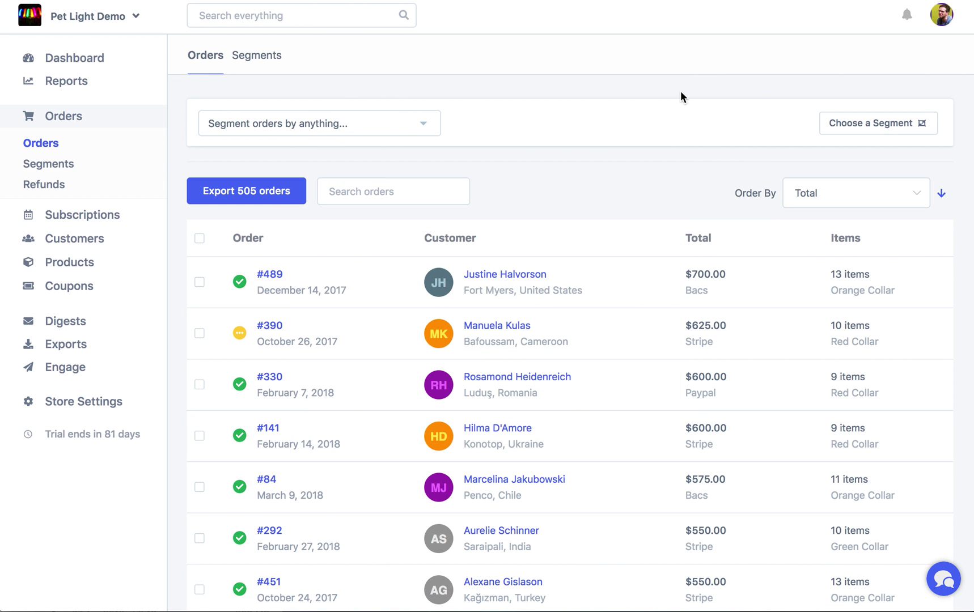